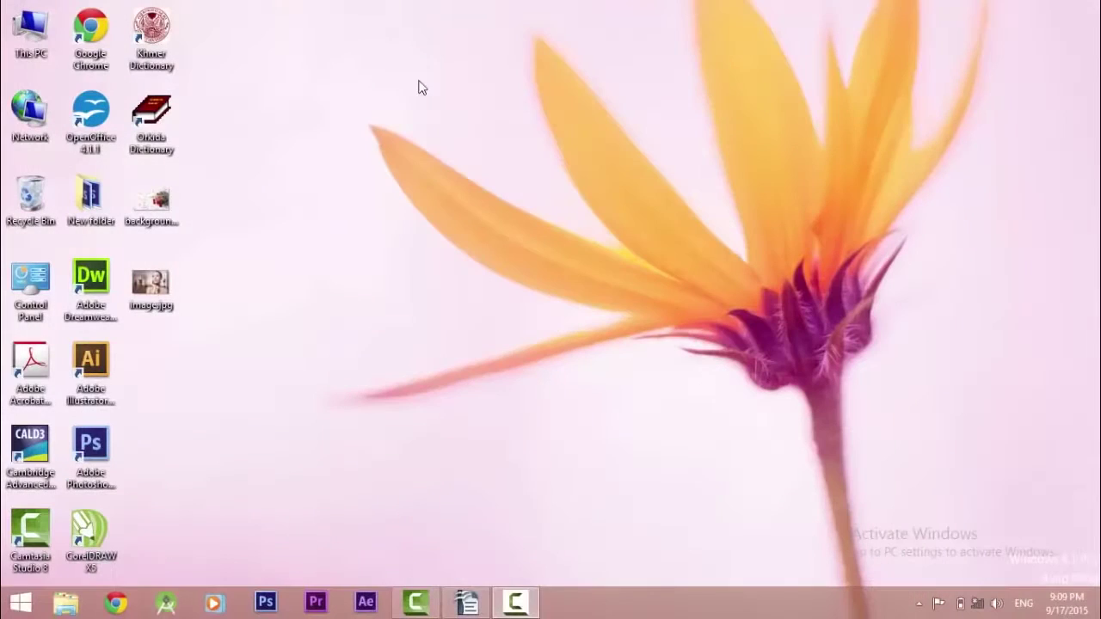
Launch Photoshop CS6 from the desktop shortcut and select the Move tool.
{"action": "left_click", "coordinate": [91, 443]}
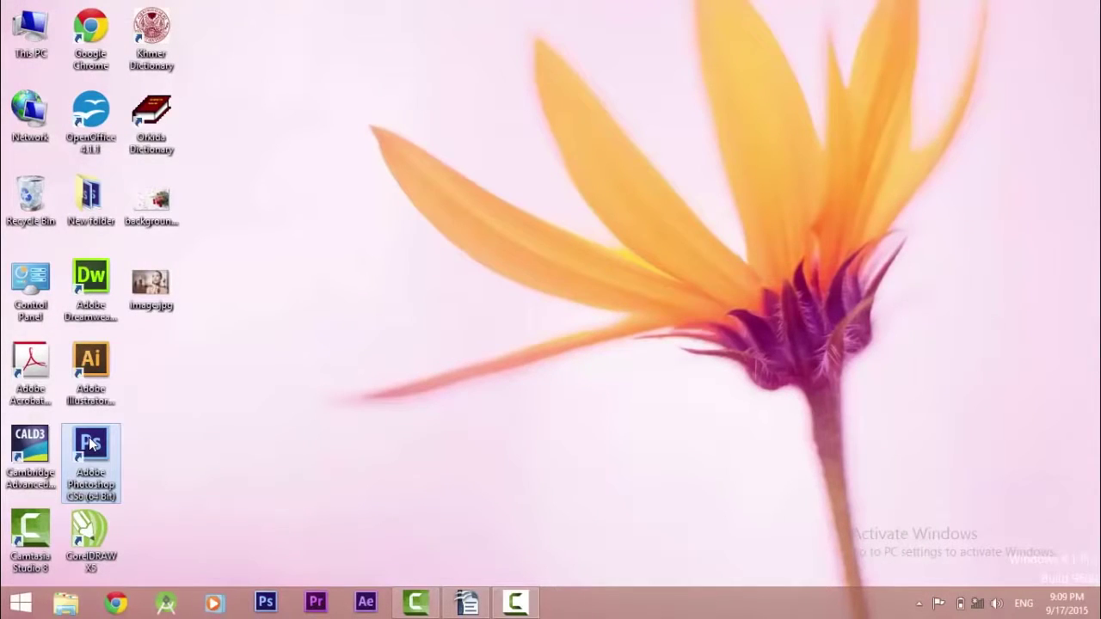
{"action": "right_click", "coordinate": [92, 443]}
{"action": "left_click", "coordinate": [203, 43]}
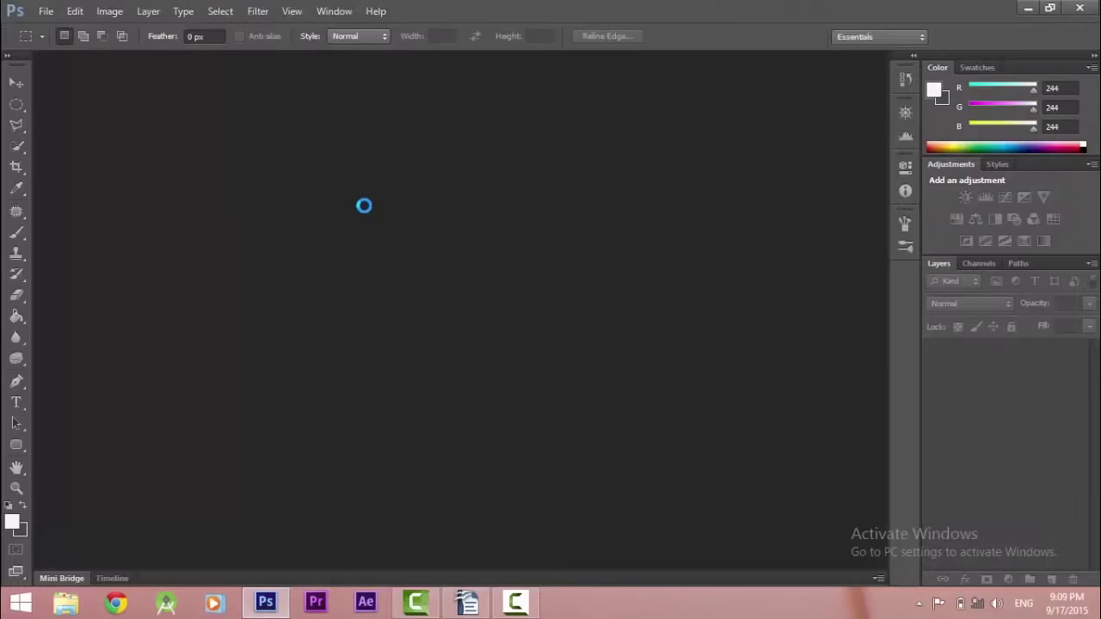
{"action": "key", "text": "v"}
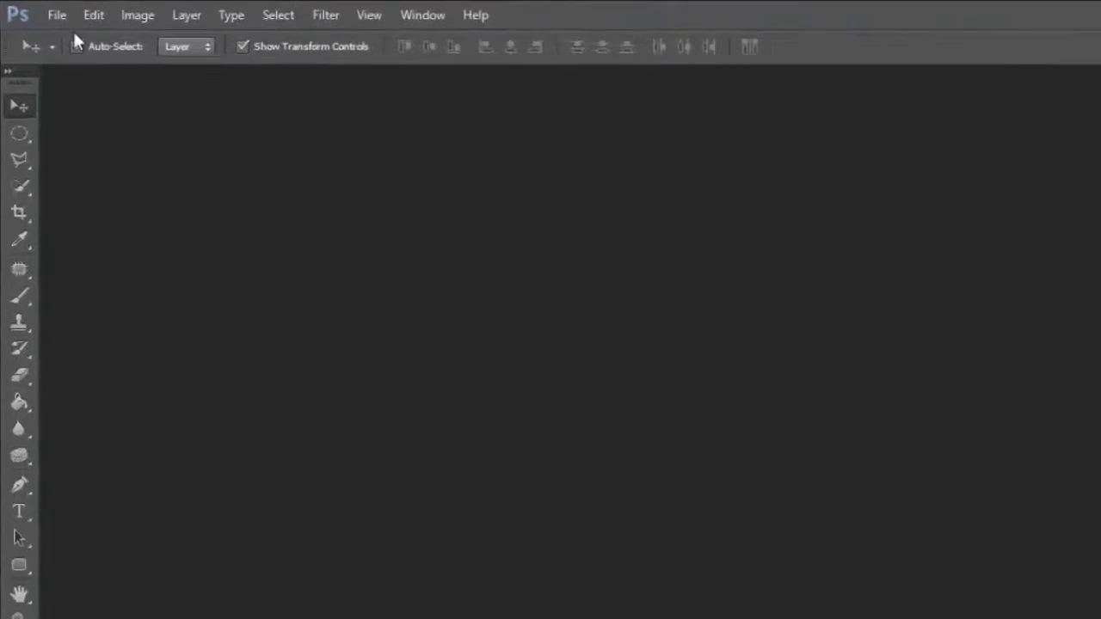
Open image.jpg, the woman photo, from the desktop.
{"action": "left_click", "coordinate": [46, 11]}
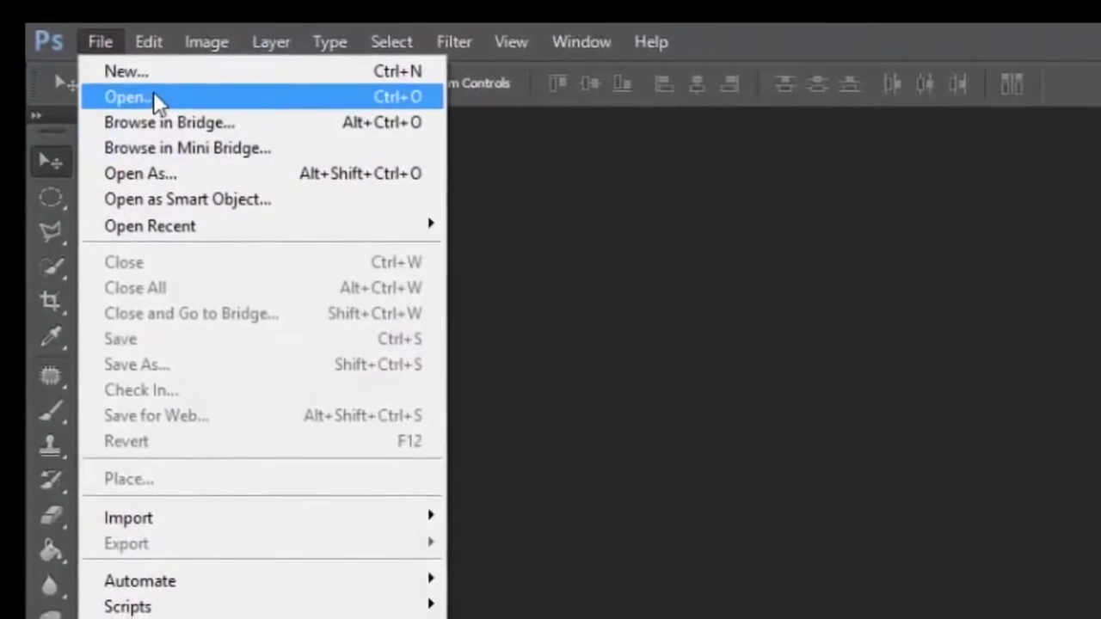
{"action": "left_click", "coordinate": [154, 95]}
{"action": "scroll", "coordinate": [1088, 400], "scroll_direction": "down", "scroll_amount": 2}
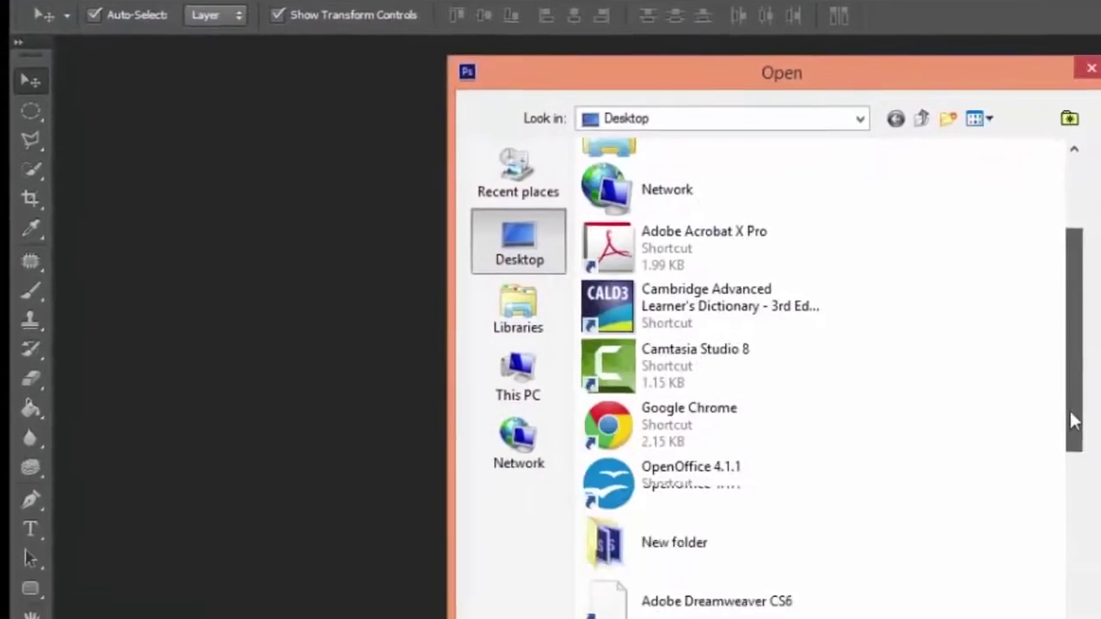
{"action": "scroll", "coordinate": [1088, 400], "scroll_direction": "down", "scroll_amount": 5}
{"action": "left_click", "coordinate": [636, 383]}
{"action": "left_click", "coordinate": [908, 520]}
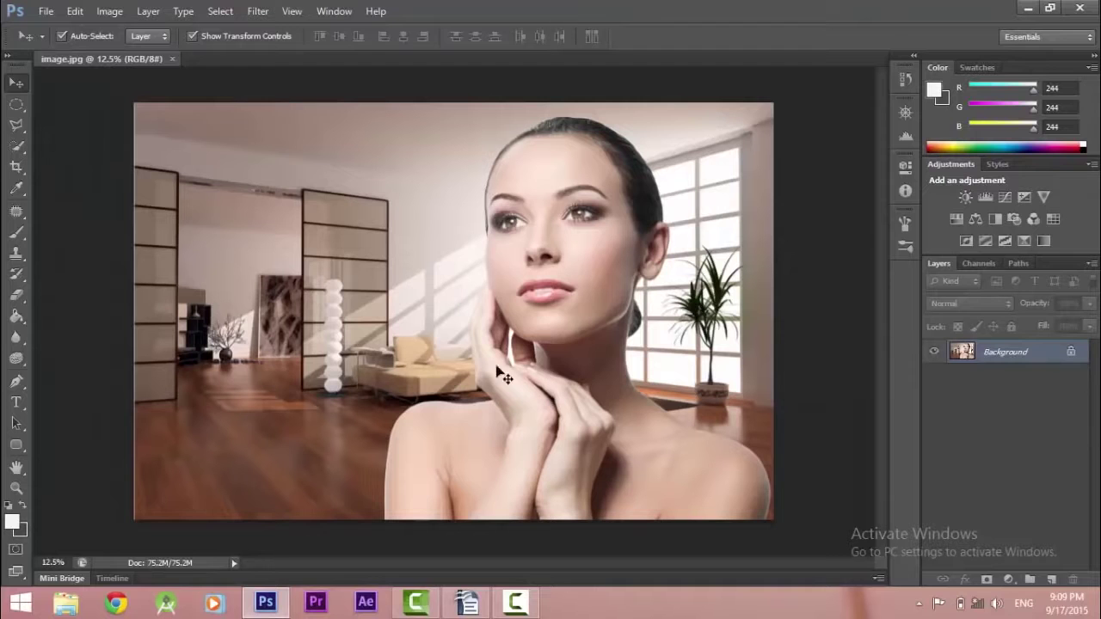
Open background.jpg, the rose-petal background, from the desktop.
{"action": "left_click", "coordinate": [46, 11]}
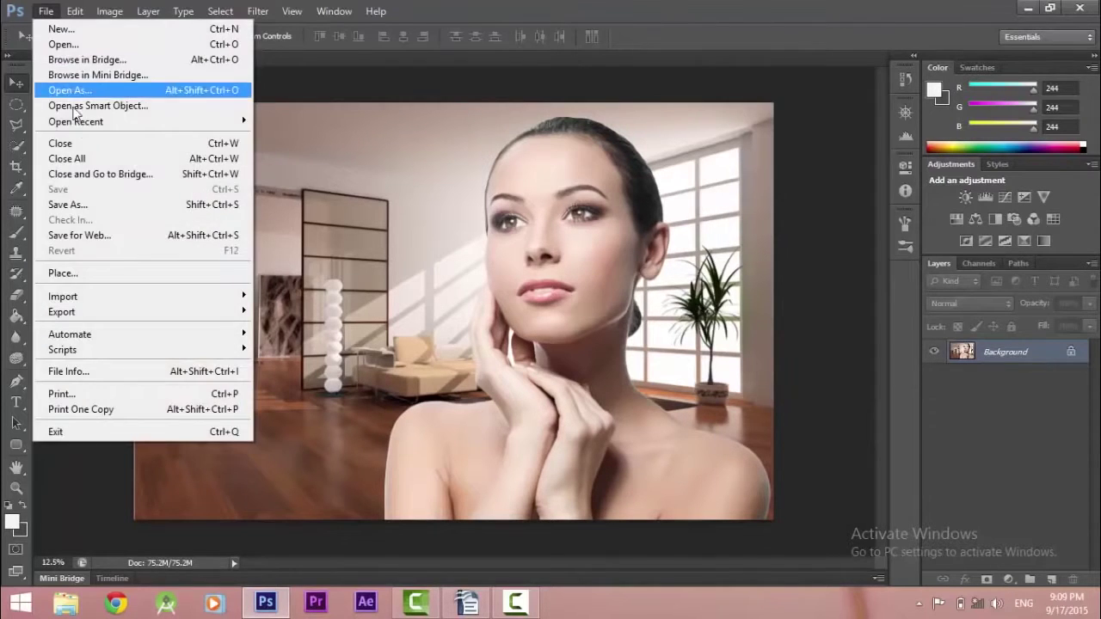
{"action": "left_click", "coordinate": [76, 45]}
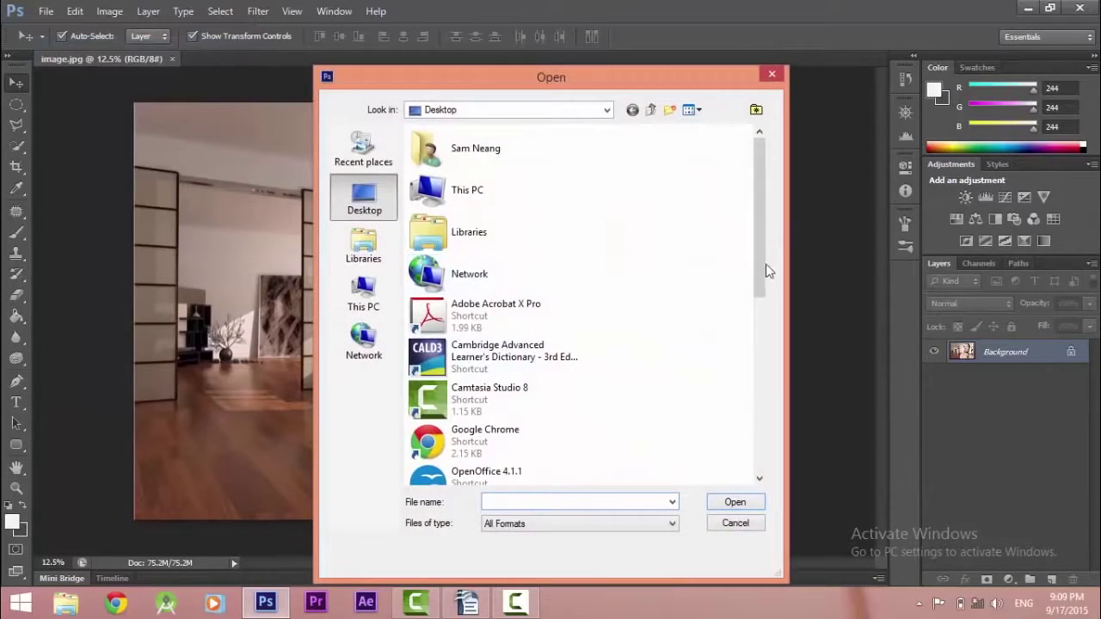
{"action": "left_click_drag", "start_coordinate": [765, 246], "coordinate": [757, 430]}
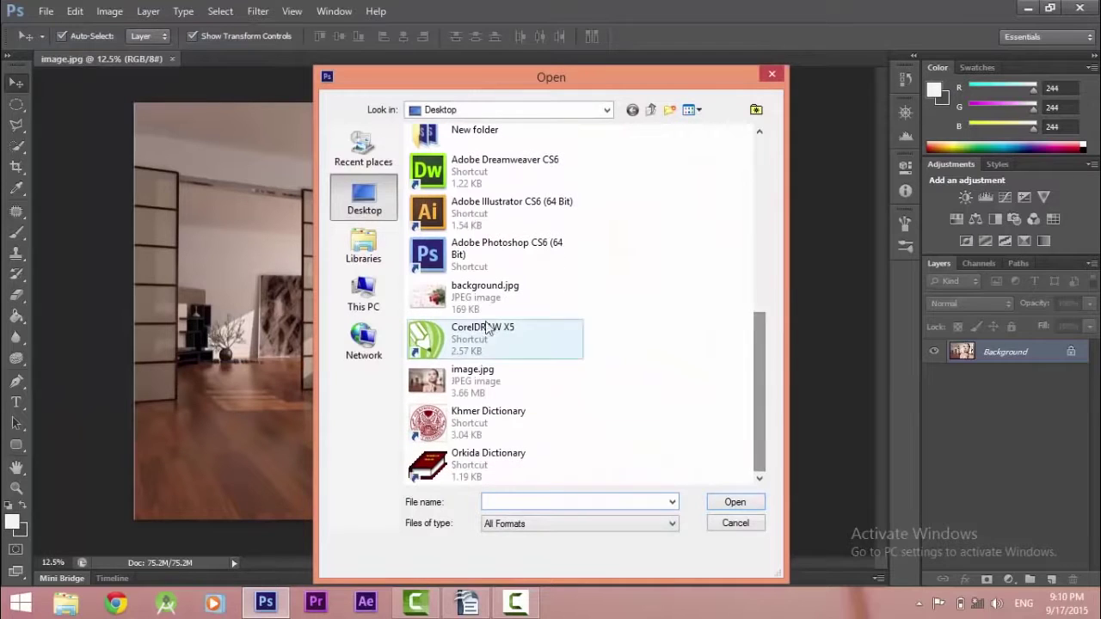
{"action": "left_click", "coordinate": [481, 308]}
{"action": "left_click", "coordinate": [742, 506]}
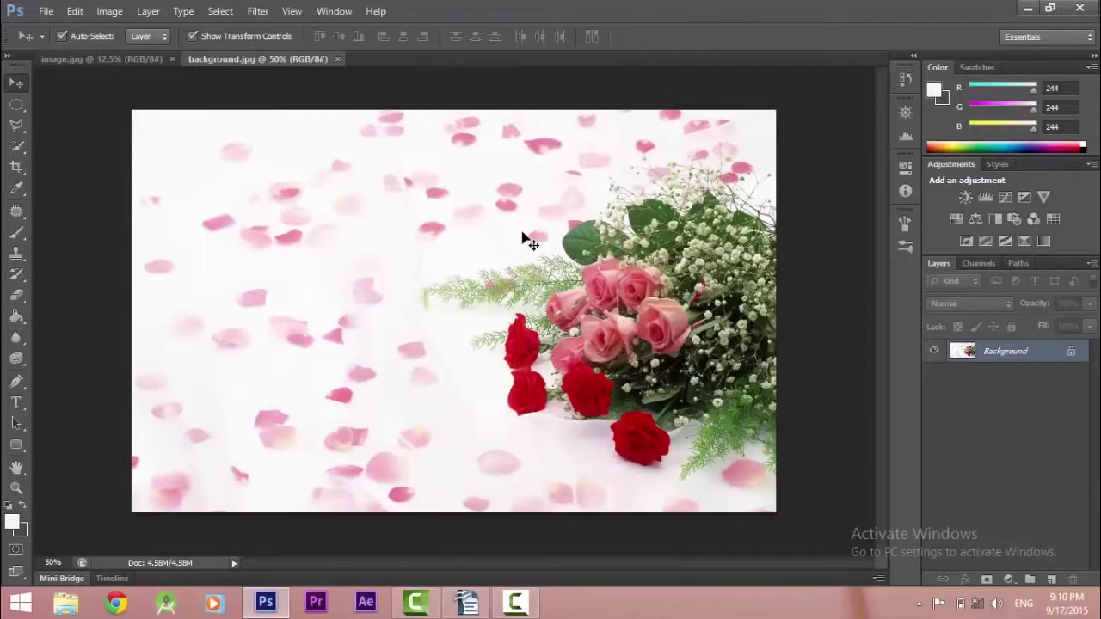
Duplicate the Background layer in image.jpg as 'image 1'.
{"action": "left_click", "coordinate": [125, 57]}
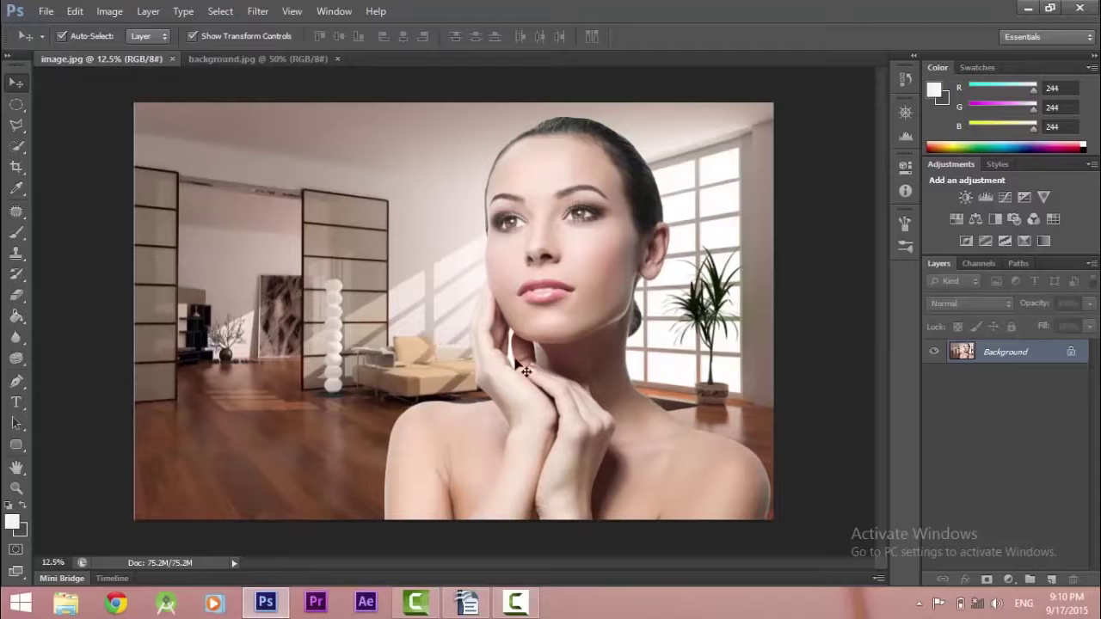
{"action": "right_click", "coordinate": [955, 359]}
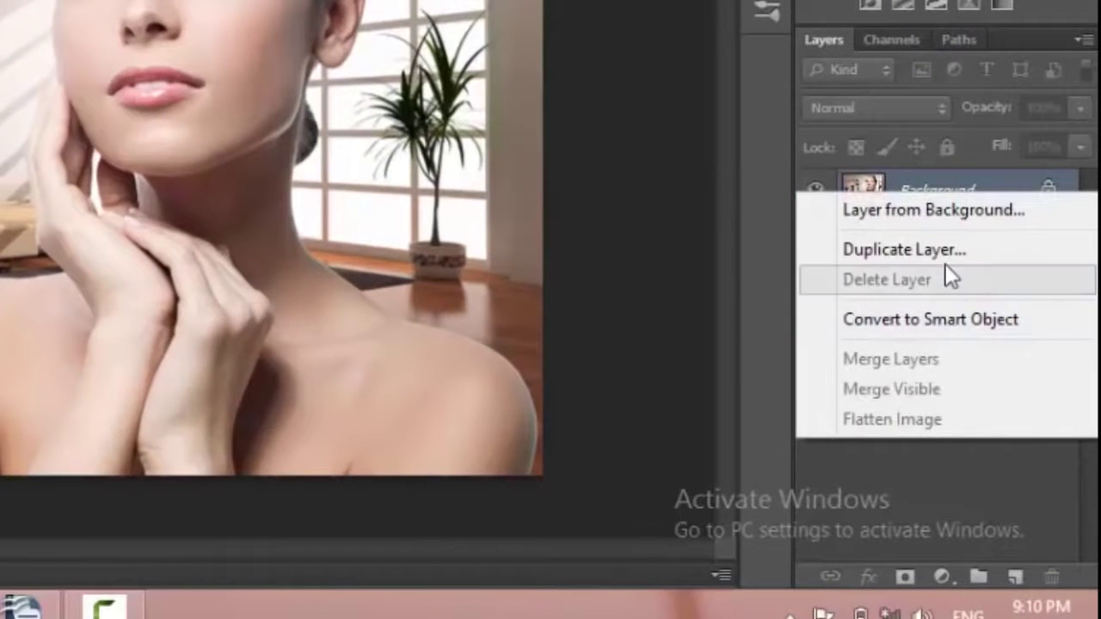
{"action": "left_click", "coordinate": [1015, 391]}
{"action": "type", "text": "image 1"}
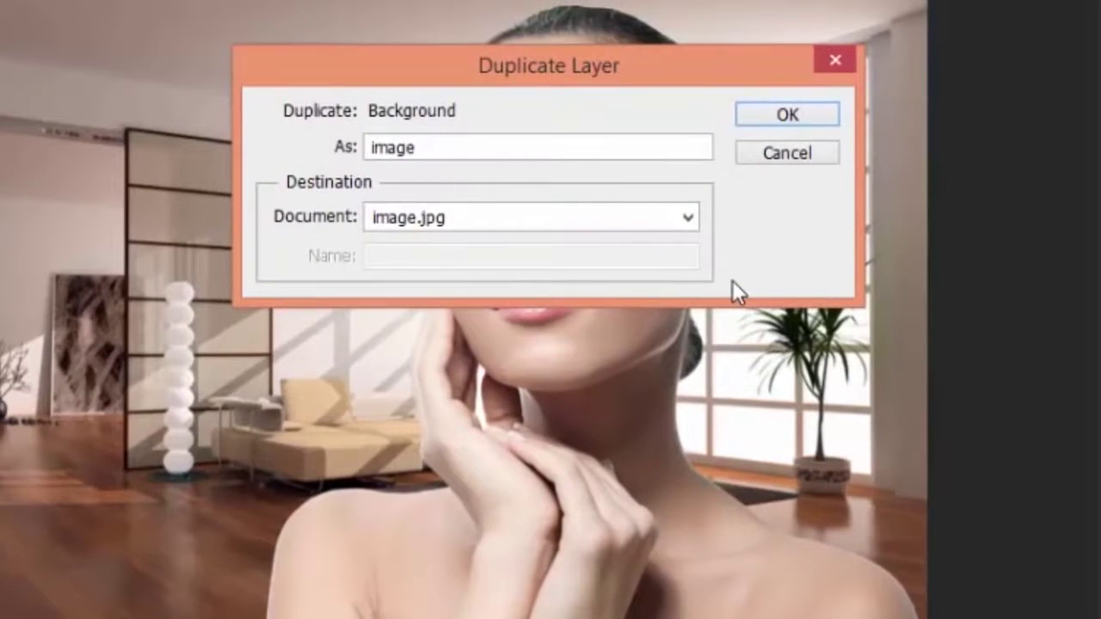
{"action": "left_click", "coordinate": [809, 113]}
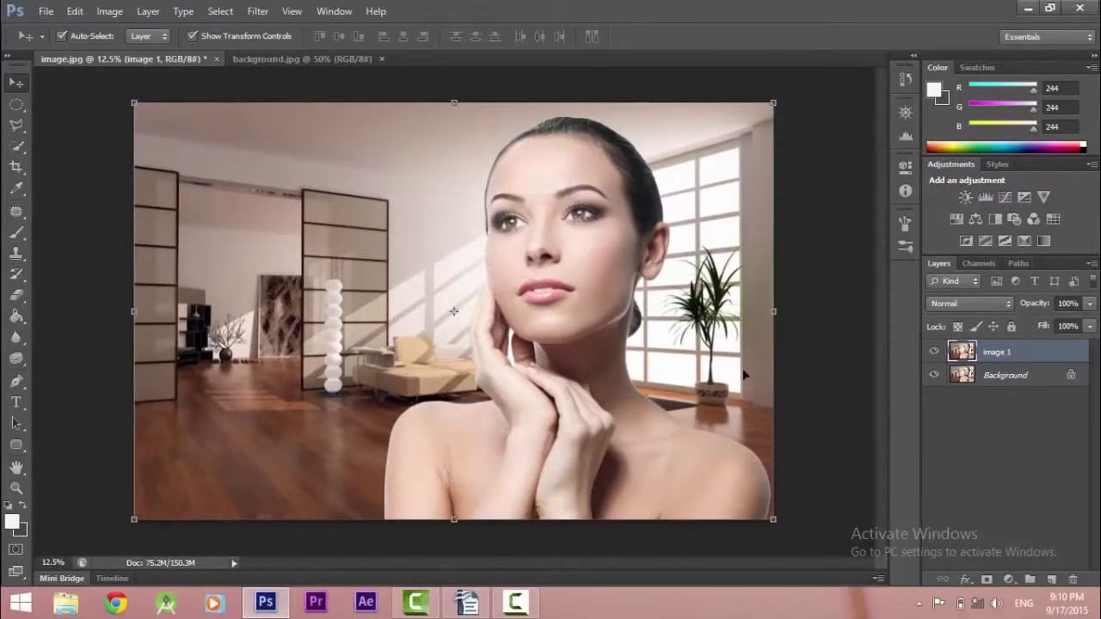
Duplicate the Background layer in background.jpg as 'background 1'.
{"action": "left_click", "coordinate": [260, 58]}
{"action": "right_click", "coordinate": [1039, 352]}
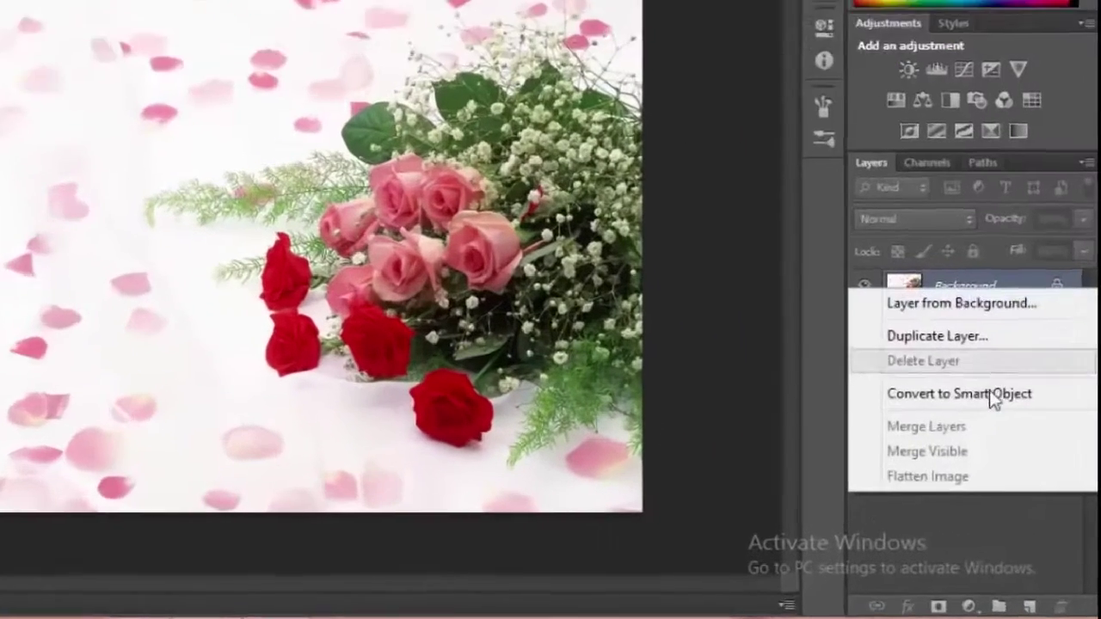
{"action": "left_click", "coordinate": [1045, 382]}
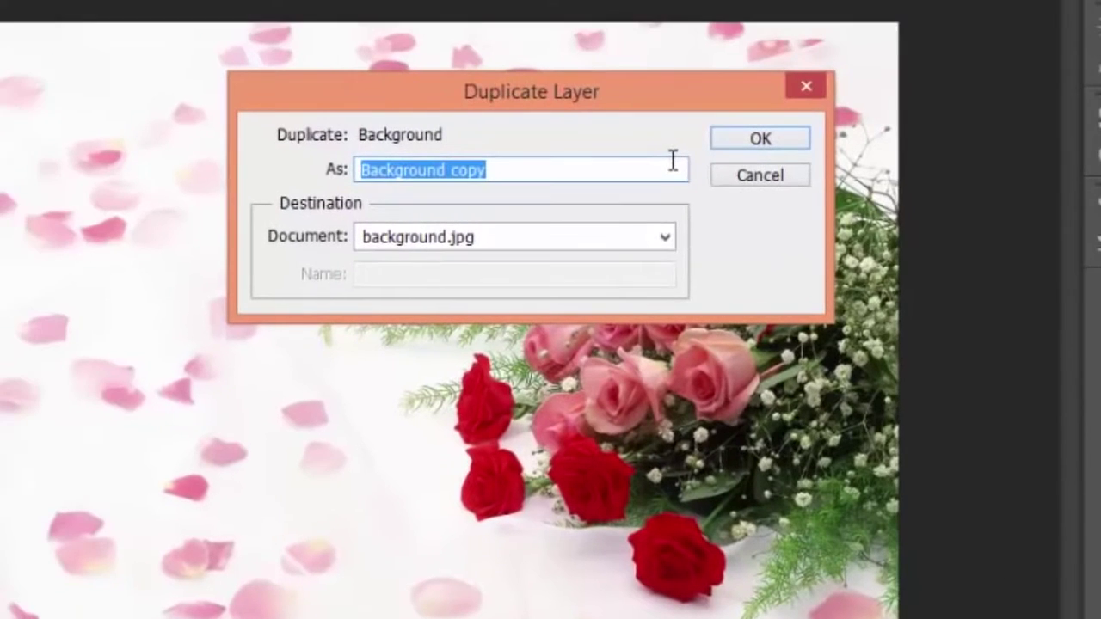
{"action": "type", "text": "back"}
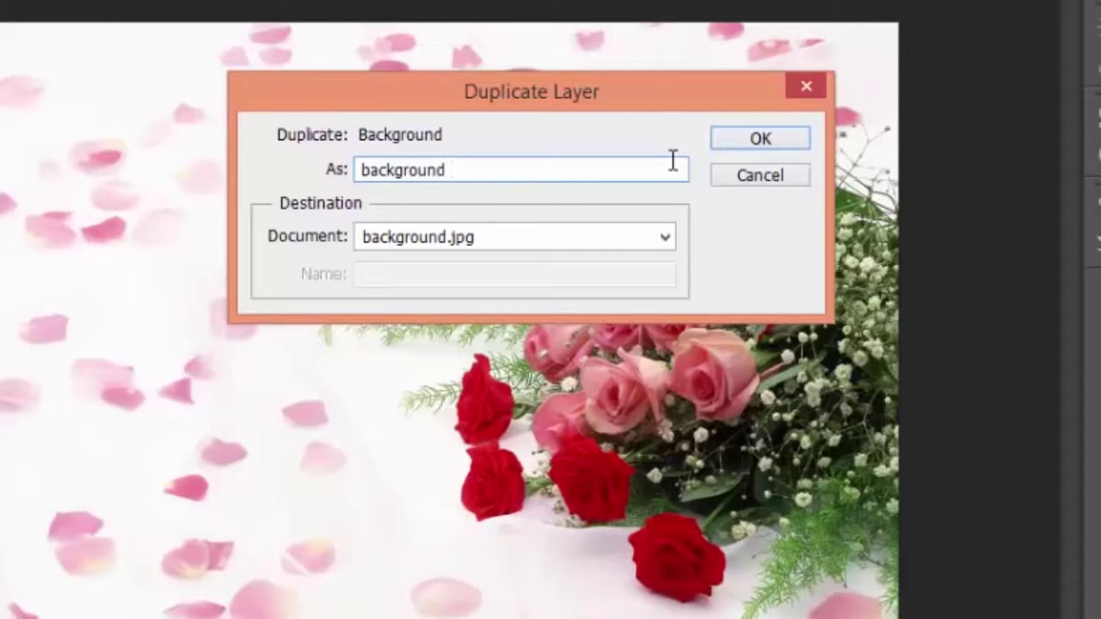
{"action": "left_click", "coordinate": [757, 143]}
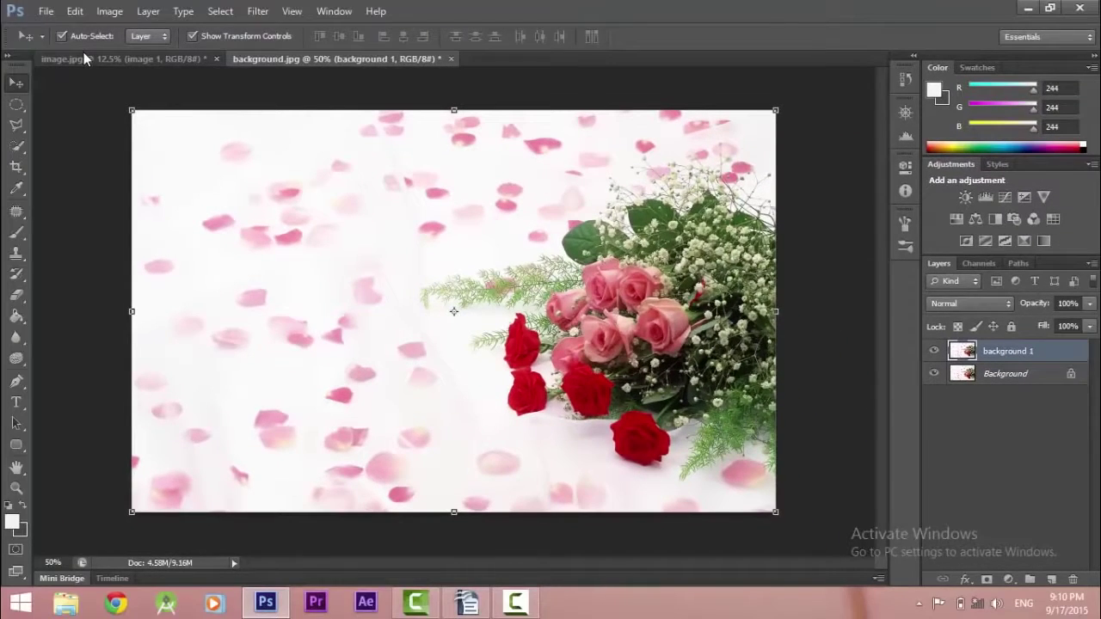
{"action": "left_click", "coordinate": [88, 55]}
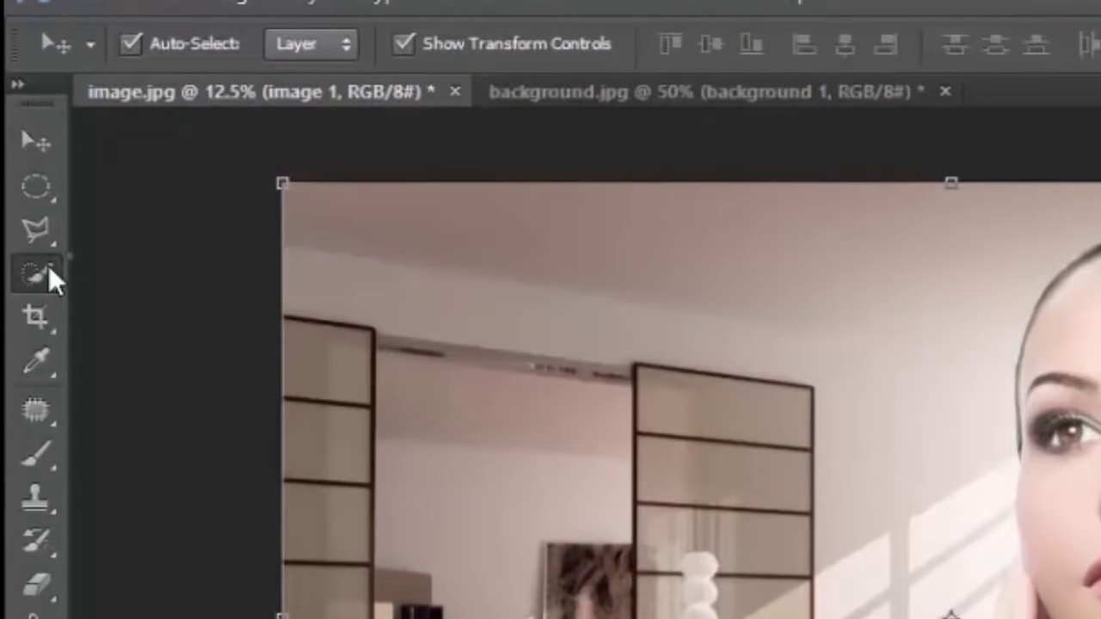
Browse the selection tool flyouts and pick the Quick Selection Tool.
{"action": "left_click", "coordinate": [23, 143]}
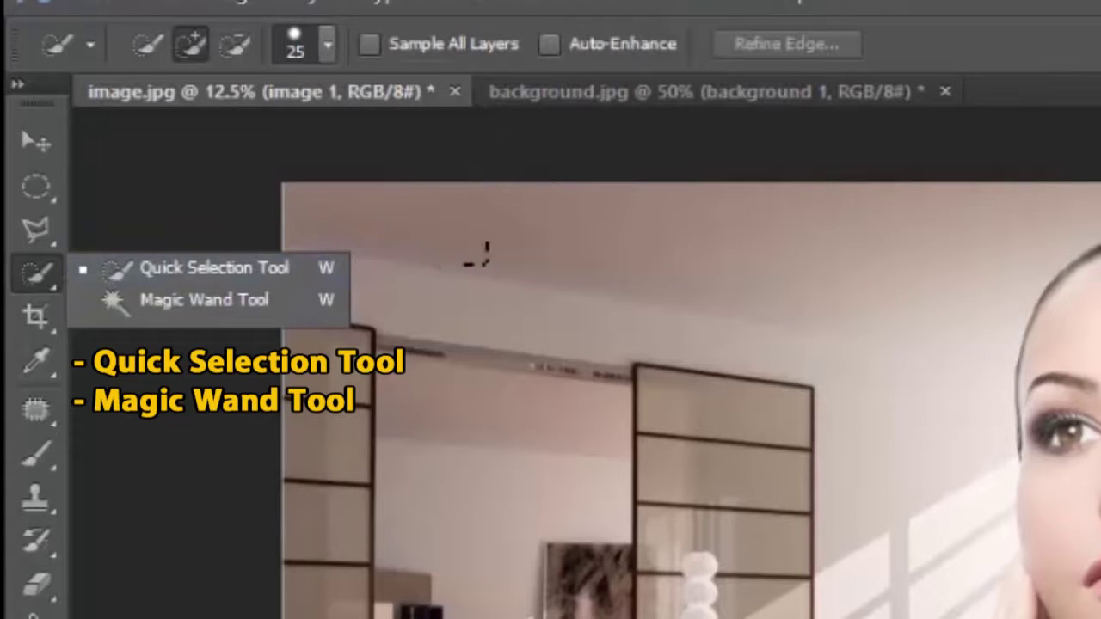
{"action": "left_click", "coordinate": [372, 214]}
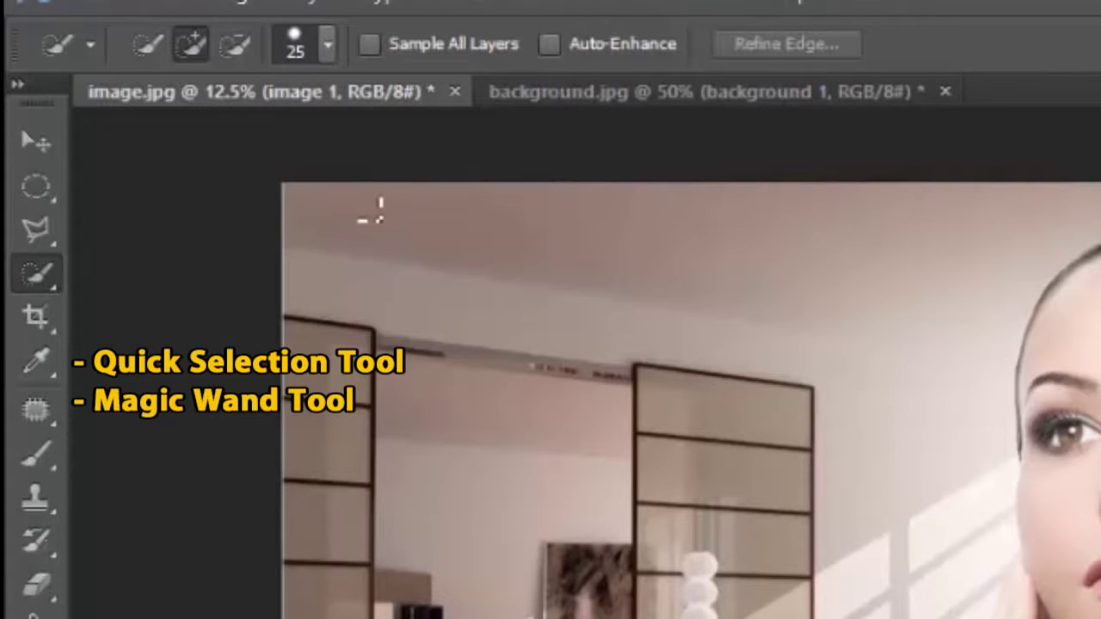
{"action": "left_click", "coordinate": [39, 228]}
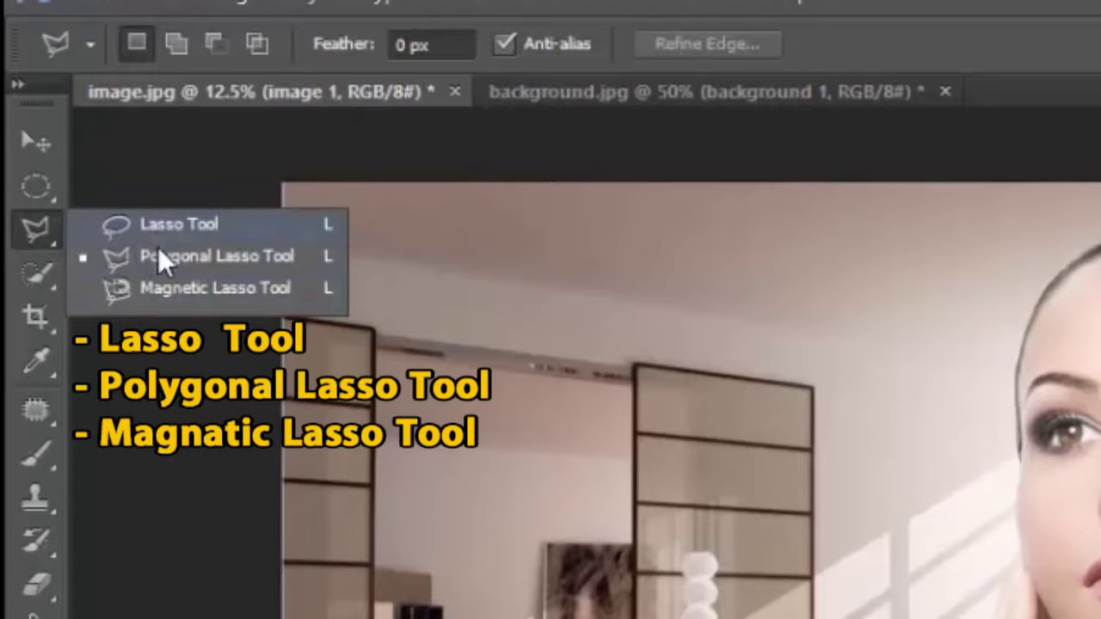
{"action": "left_click", "coordinate": [35, 269]}
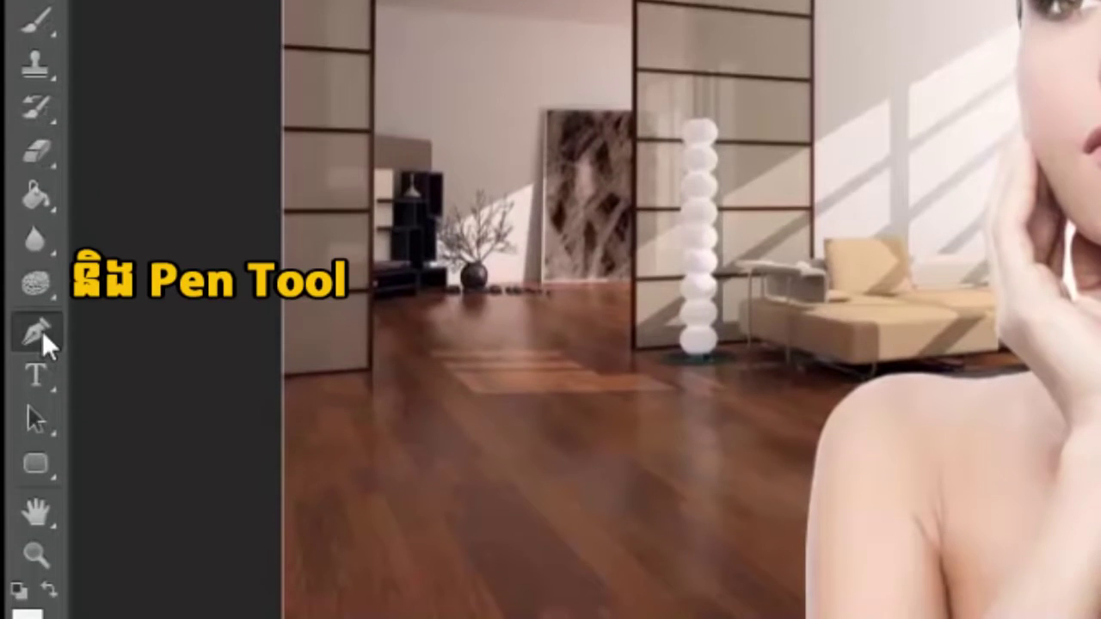
{"action": "left_click", "coordinate": [41, 332]}
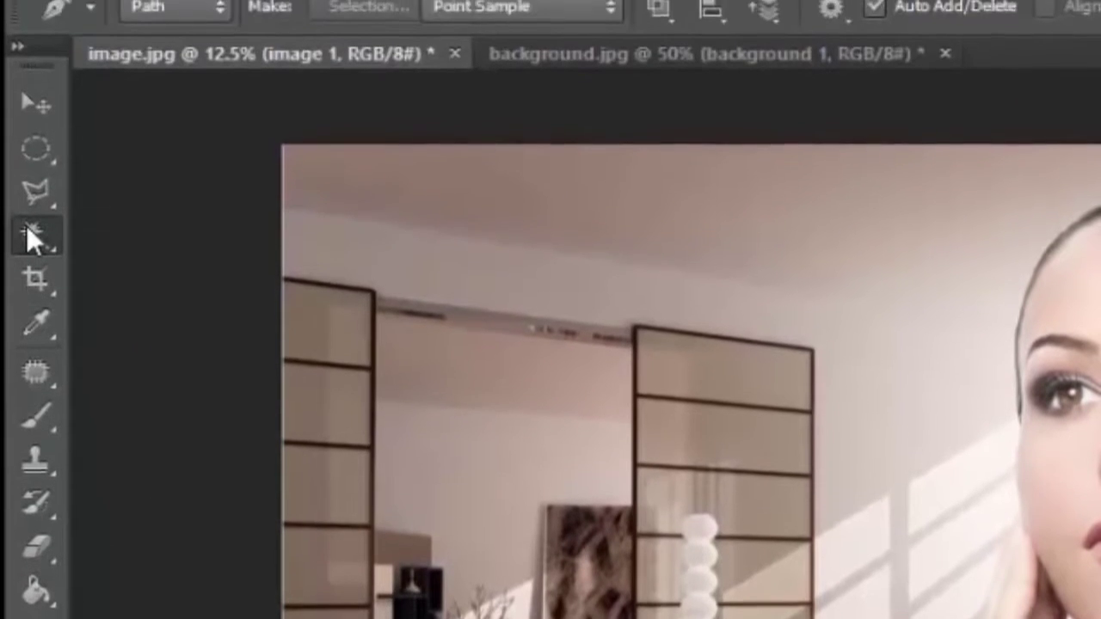
{"action": "left_click", "coordinate": [27, 295]}
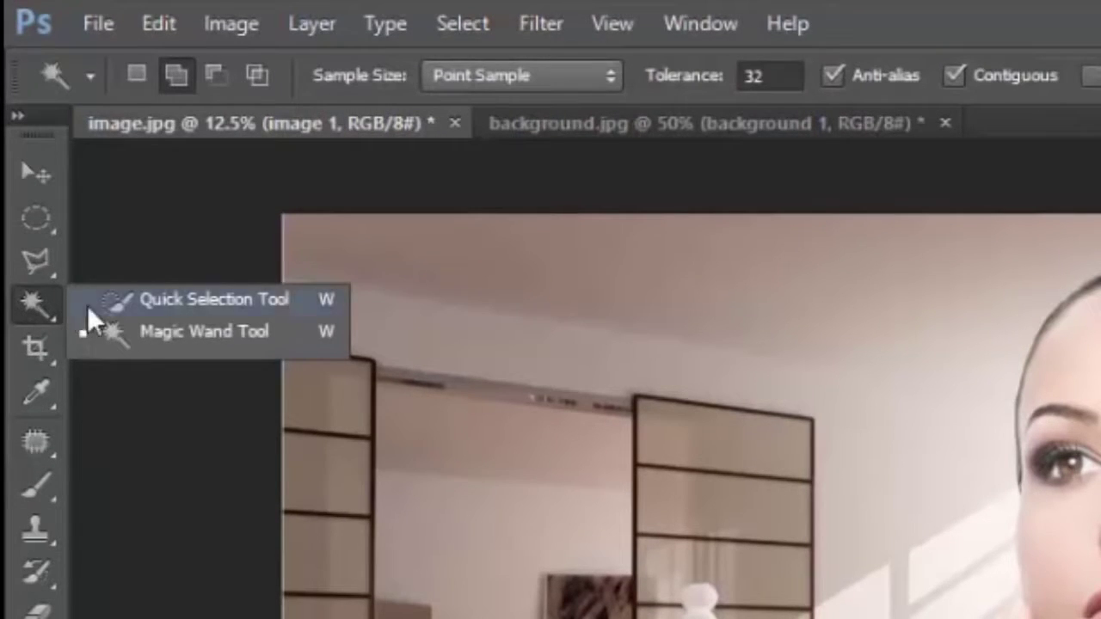
{"action": "left_click", "coordinate": [109, 301]}
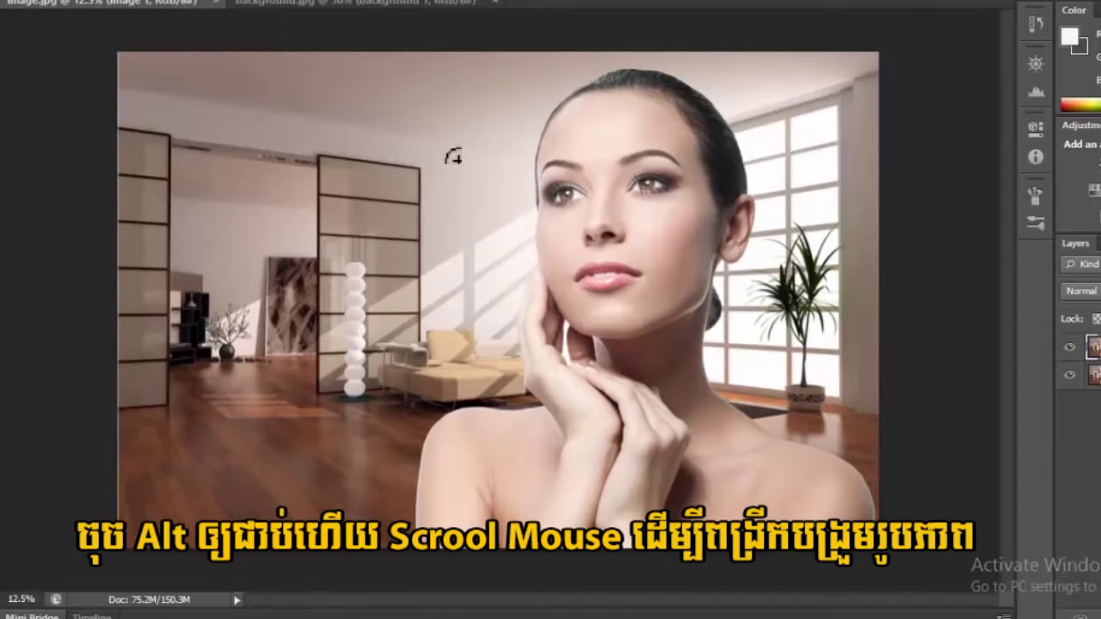
{"action": "scroll", "coordinate": [453, 157], "scroll_direction": "down", "scroll_amount": 2}
{"action": "scroll", "coordinate": [454, 156], "scroll_direction": "down", "scroll_amount": 1}
{"action": "scroll", "coordinate": [456, 157], "scroll_direction": "down", "scroll_amount": 1}
{"action": "scroll", "coordinate": [459, 160], "scroll_direction": "down", "scroll_amount": 1}
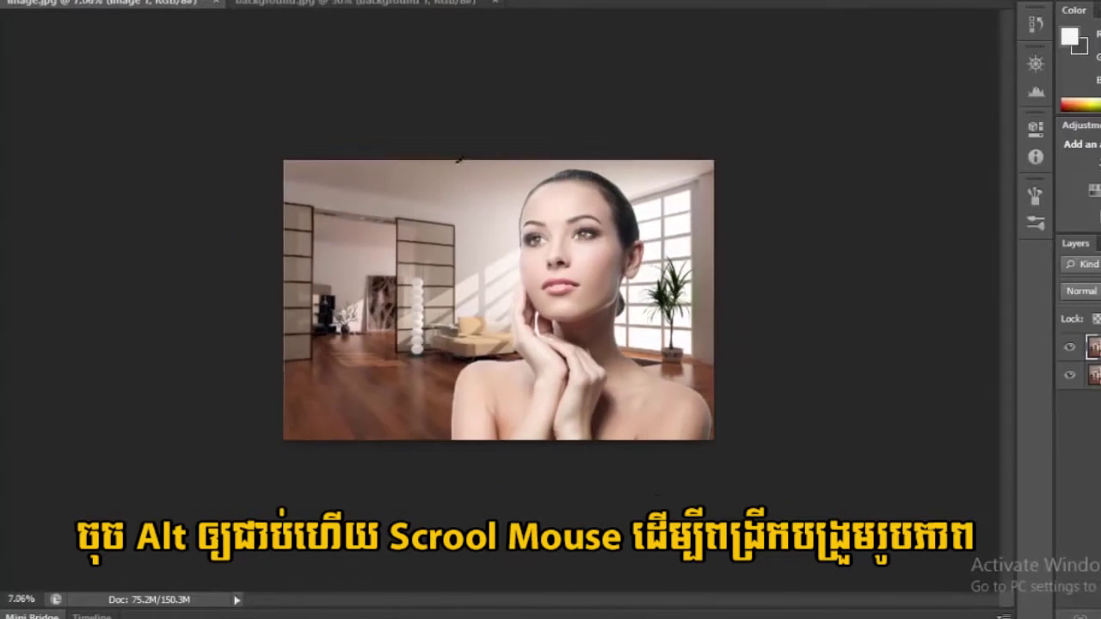
{"action": "scroll", "coordinate": [460, 159], "scroll_direction": "down", "scroll_amount": 1}
{"action": "scroll", "coordinate": [461, 160], "scroll_direction": "up", "scroll_amount": 2}
{"action": "scroll", "coordinate": [460, 158], "scroll_direction": "up", "scroll_amount": 2}
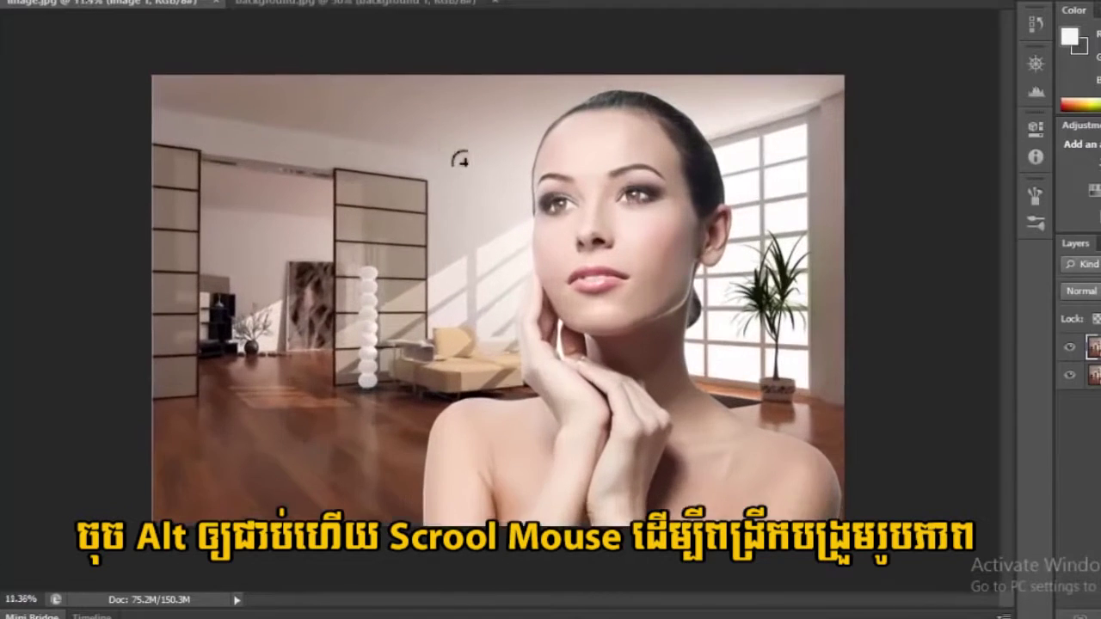
{"action": "scroll", "coordinate": [459, 158], "scroll_direction": "up", "scroll_amount": 4}
{"action": "scroll", "coordinate": [458, 156], "scroll_direction": "up", "scroll_amount": 2}
{"action": "scroll", "coordinate": [458, 156], "scroll_direction": "up", "scroll_amount": 2}
{"action": "scroll", "coordinate": [450, 150], "scroll_direction": "up", "scroll_amount": 2}
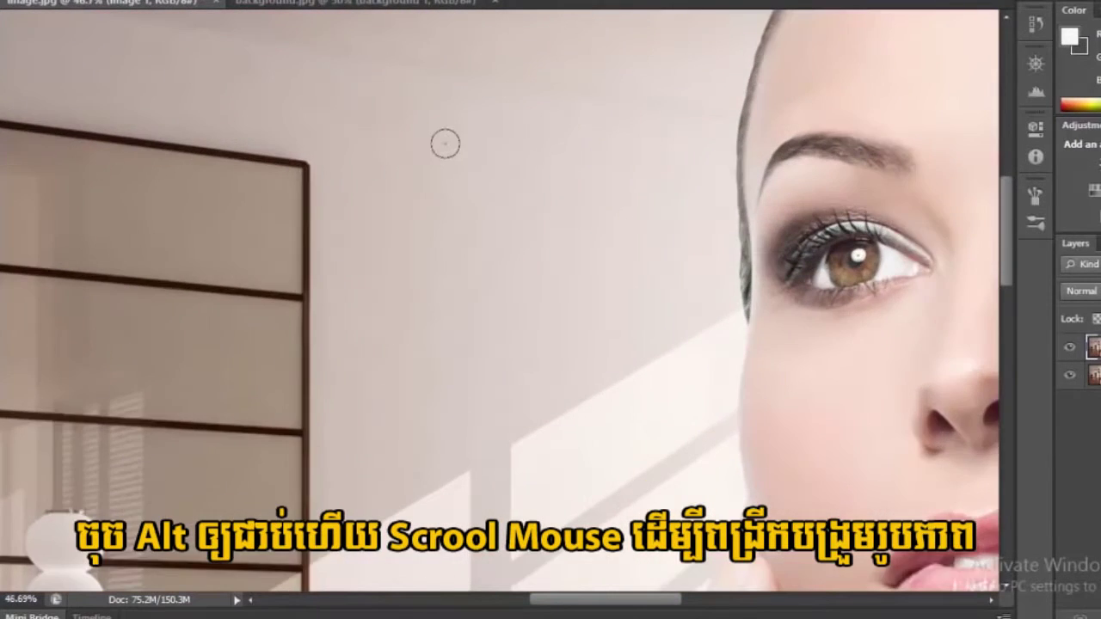
{"action": "scroll", "coordinate": [450, 147], "scroll_direction": "up", "scroll_amount": 1}
{"action": "scroll", "coordinate": [435, 132], "scroll_direction": "up", "scroll_amount": 1}
{"action": "scroll", "coordinate": [433, 131], "scroll_direction": "up", "scroll_amount": 1}
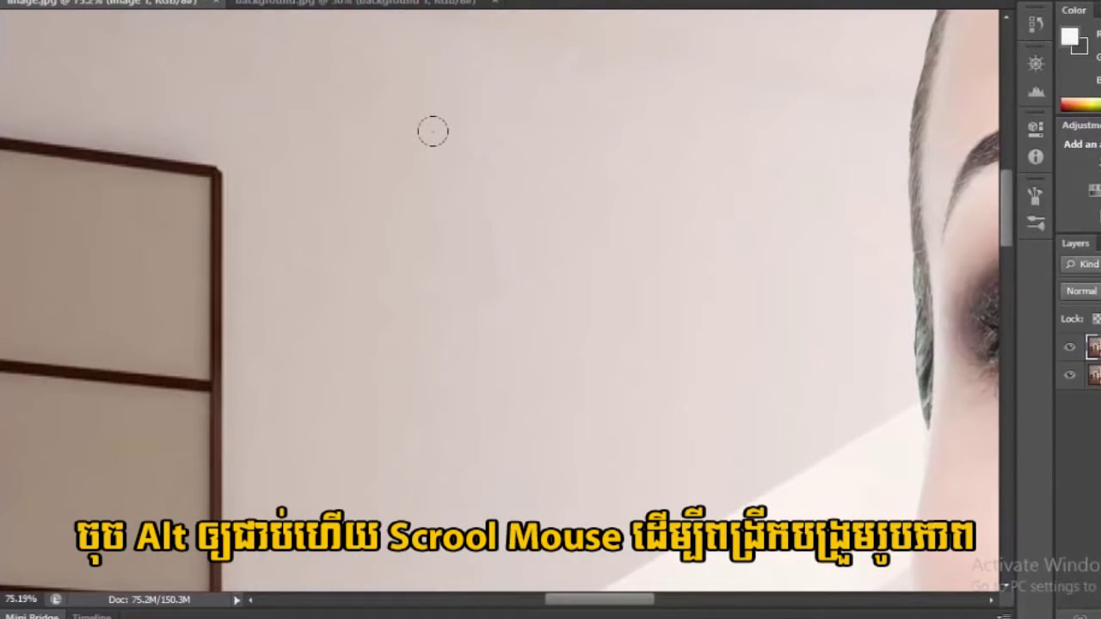
{"action": "mouse_move", "coordinate": [671, 319]}
{"action": "left_mouse_down"}
{"action": "mouse_move", "coordinate": [369, 231]}
{"action": "mouse_move", "coordinate": [444, 309]}
{"action": "mouse_move", "coordinate": [563, 167]}
{"action": "mouse_move", "coordinate": [438, 334]}
{"action": "mouse_move", "coordinate": [467, 209]}
{"action": "mouse_move", "coordinate": [508, 204]}
{"action": "mouse_move", "coordinate": [465, 192]}
{"action": "mouse_move", "coordinate": [563, 152]}
{"action": "mouse_move", "coordinate": [605, 322]}
{"action": "mouse_move", "coordinate": [585, 295]}
{"action": "left_mouse_up"}
{"action": "scroll", "coordinate": [563, 151], "scroll_direction": "down", "scroll_amount": 5}
{"action": "scroll", "coordinate": [521, 162], "scroll_direction": "down", "scroll_amount": 3}
{"action": "scroll", "coordinate": [579, 201], "scroll_direction": "down", "scroll_amount": 1}
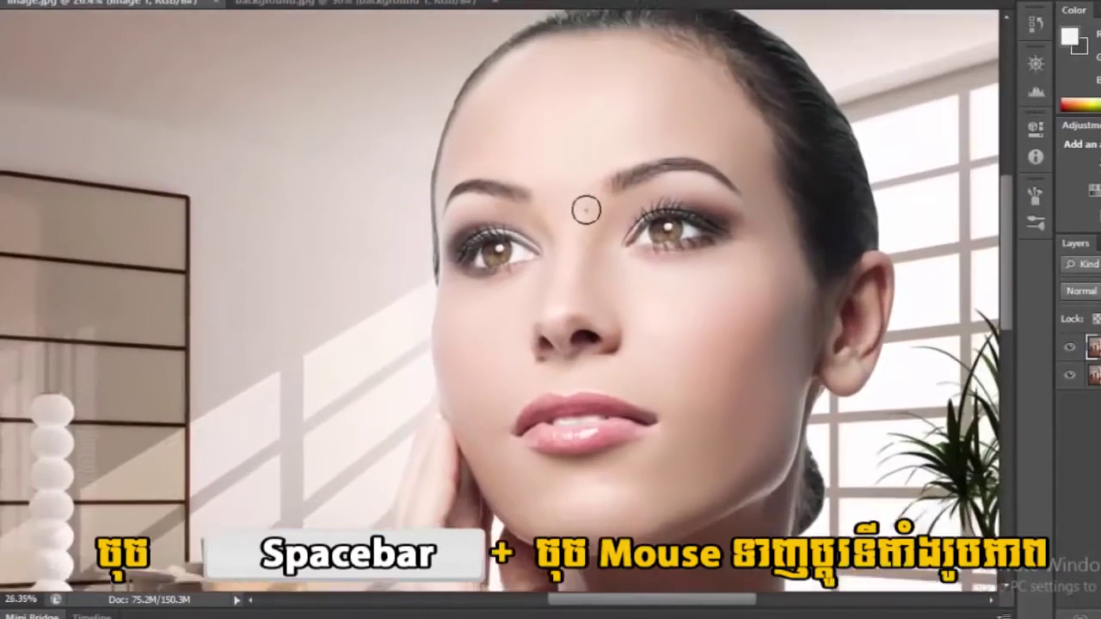
{"action": "scroll", "coordinate": [571, 142], "scroll_direction": "down", "scroll_amount": 1}
{"action": "scroll", "coordinate": [575, 159], "scroll_direction": "down", "scroll_amount": 1}
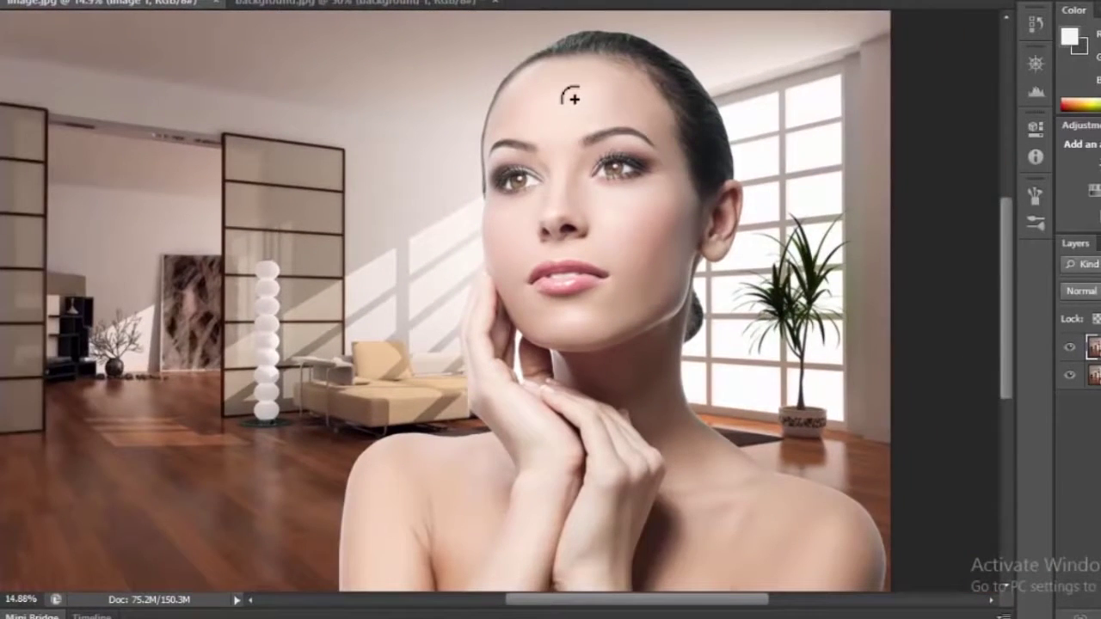
Paint a quick selection over the woman from her forehead down to her hand and shoulder.
{"action": "mouse_move", "coordinate": [572, 118]}
{"action": "left_mouse_down"}
{"action": "mouse_move", "coordinate": [613, 325]}
{"action": "mouse_move", "coordinate": [598, 527]}
{"action": "mouse_move", "coordinate": [653, 501]}
{"action": "mouse_move", "coordinate": [572, 414]}
{"action": "mouse_move", "coordinate": [484, 424]}
{"action": "mouse_move", "coordinate": [479, 467]}
{"action": "mouse_move", "coordinate": [501, 383]}
{"action": "mouse_move", "coordinate": [486, 348]}
{"action": "left_mouse_up"}
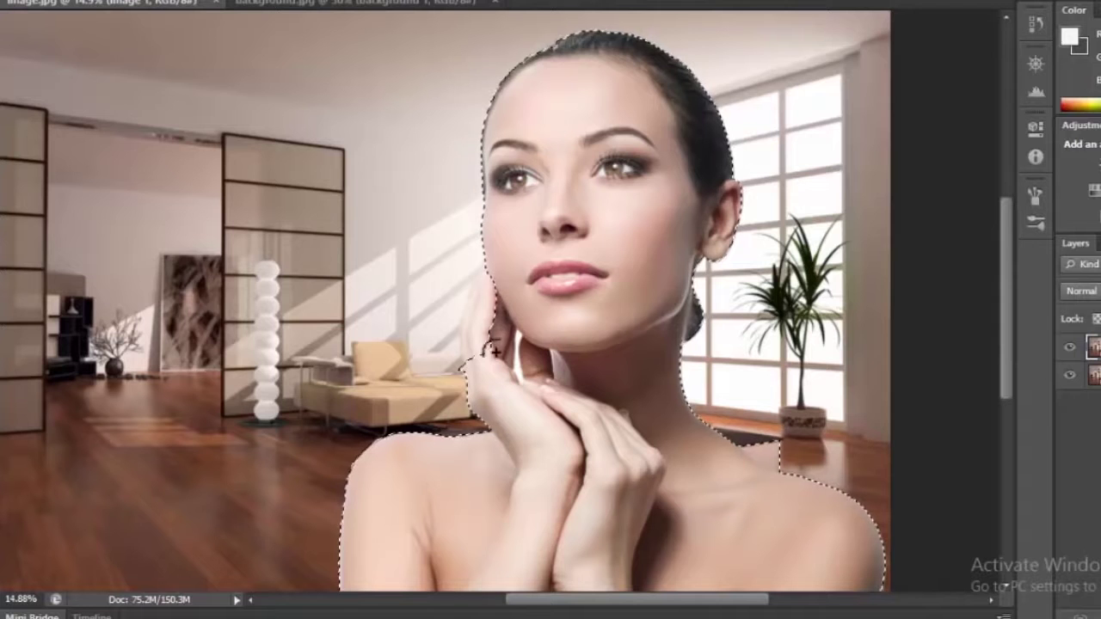
{"action": "left_click_drag", "start_coordinate": [484, 348], "coordinate": [479, 307]}
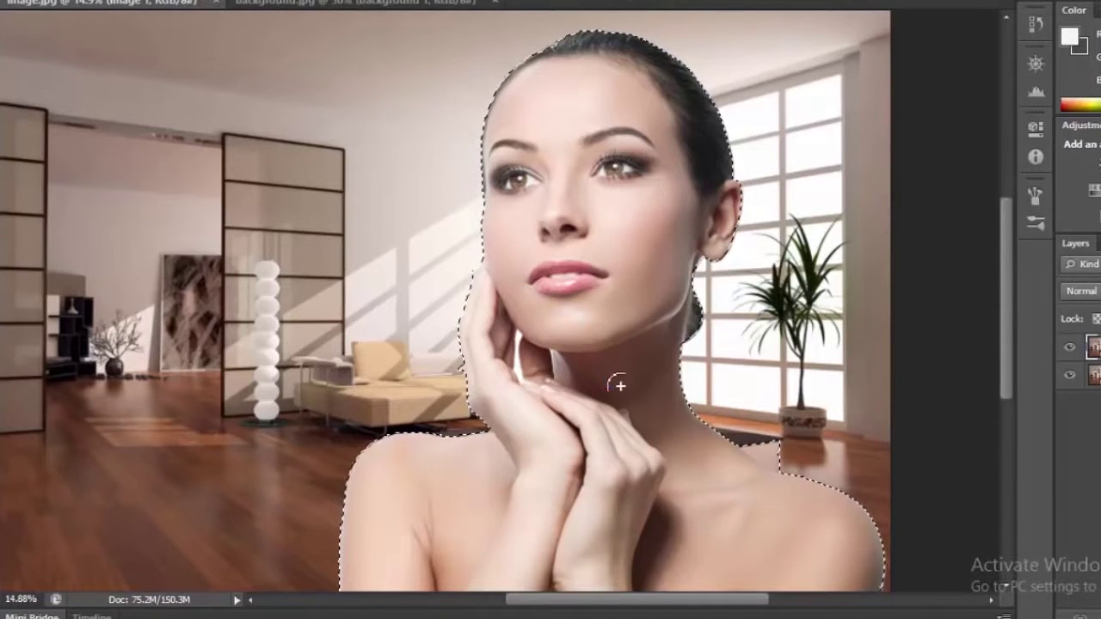
{"action": "scroll", "coordinate": [615, 382], "scroll_direction": "up", "scroll_amount": 2}
{"action": "scroll", "coordinate": [610, 375], "scroll_direction": "up", "scroll_amount": 2}
{"action": "scroll", "coordinate": [607, 373], "scroll_direction": "up", "scroll_amount": 2}
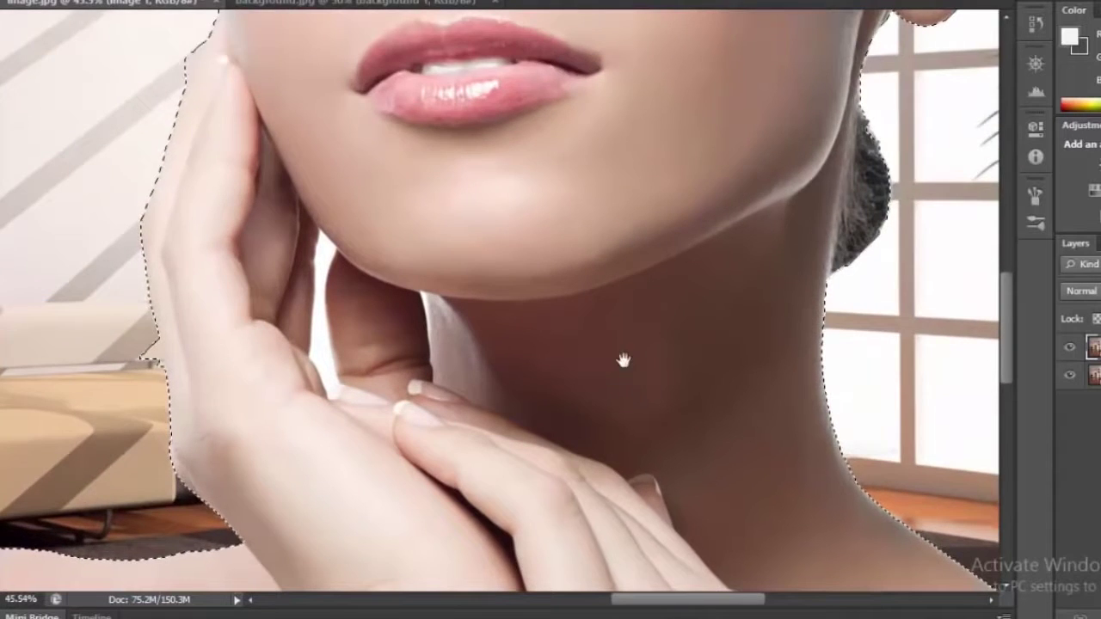
{"action": "left_click_drag", "start_coordinate": [607, 373], "coordinate": [425, 305]}
{"action": "left_click_drag", "start_coordinate": [505, 344], "coordinate": [404, 334]}
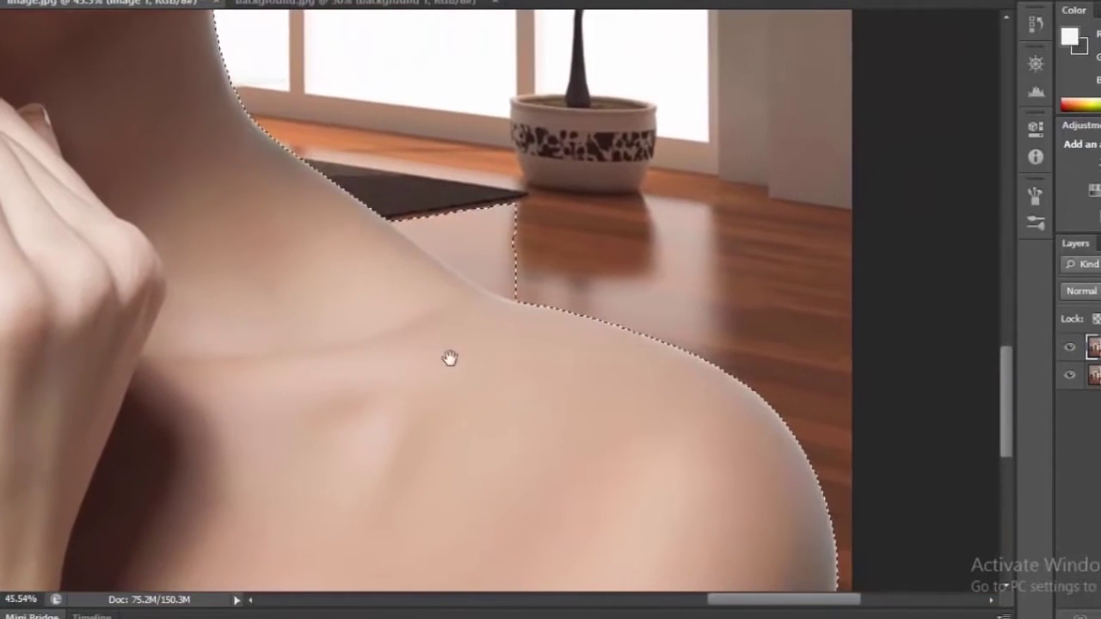
{"action": "scroll", "coordinate": [548, 288], "scroll_direction": "up", "scroll_amount": 3}
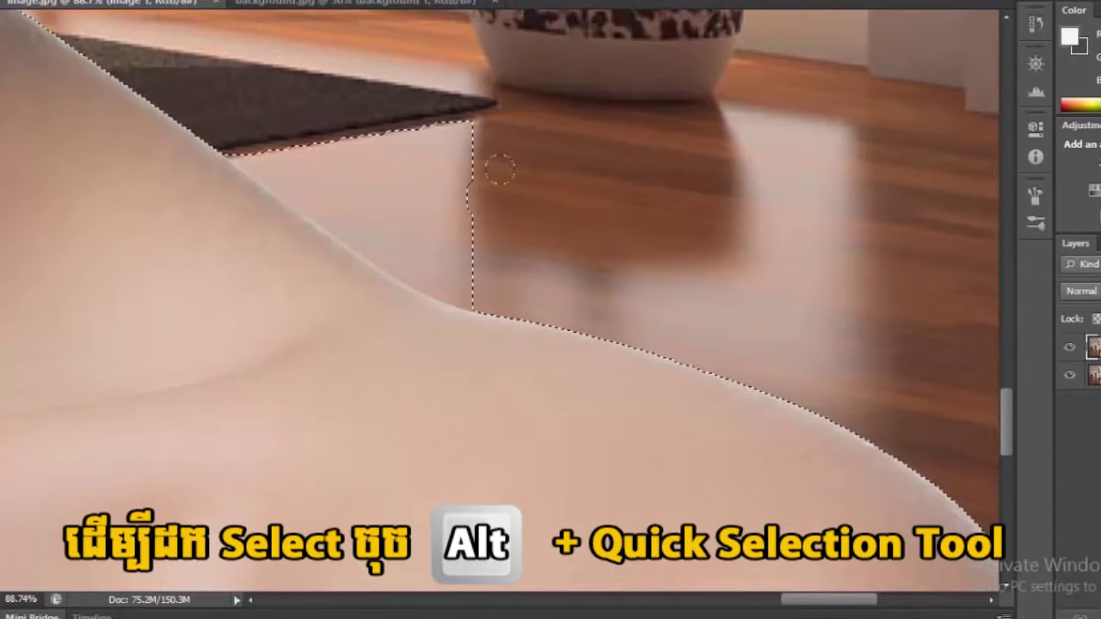
Trim floor and wall out of the shoulder and cheek edges with a smaller brush.
{"action": "left_click", "coordinate": [448, 136], "text": "alt"}
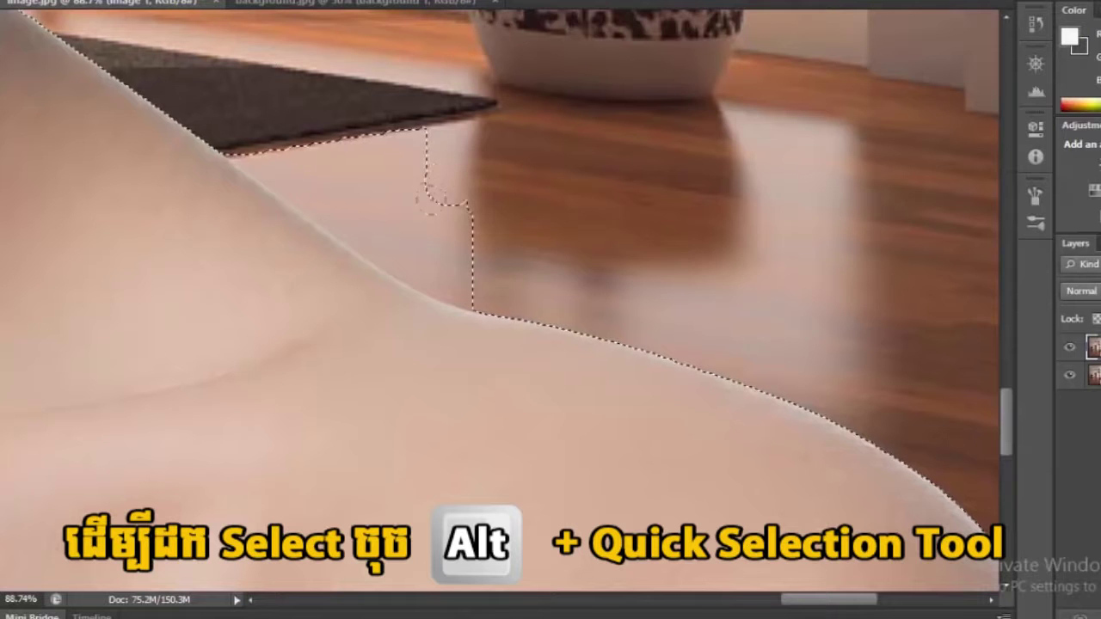
{"action": "left_click_drag", "start_coordinate": [455, 202], "coordinate": [411, 231]}
{"action": "left_click", "coordinate": [401, 247], "text": "alt"}
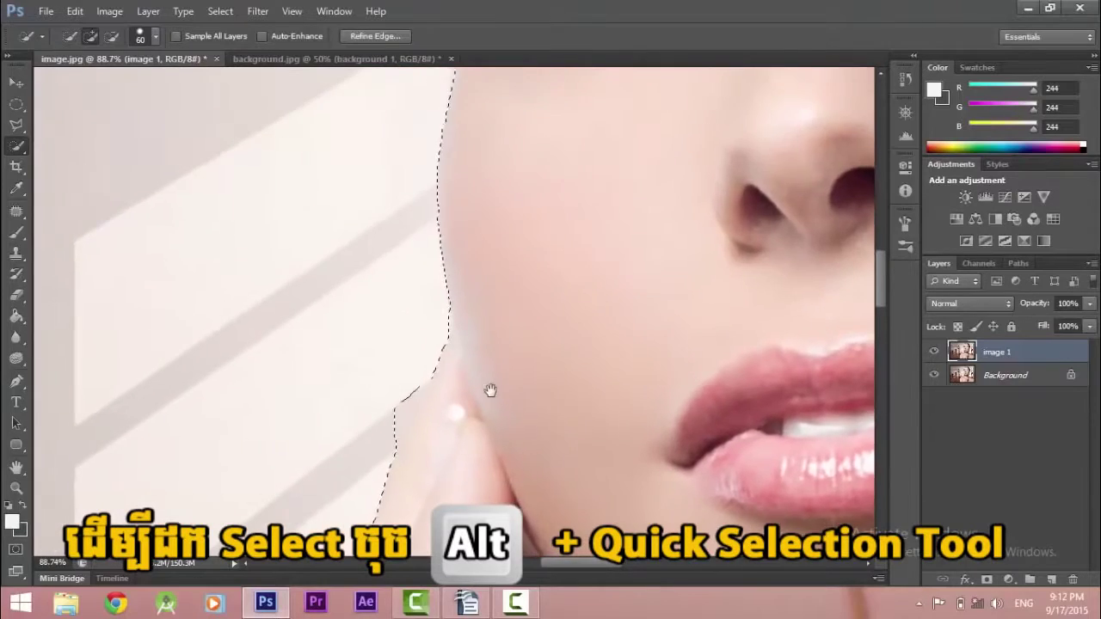
{"action": "left_click", "coordinate": [335, 420], "text": "alt"}
{"action": "left_click_drag", "start_coordinate": [302, 467], "coordinate": [307, 499]}
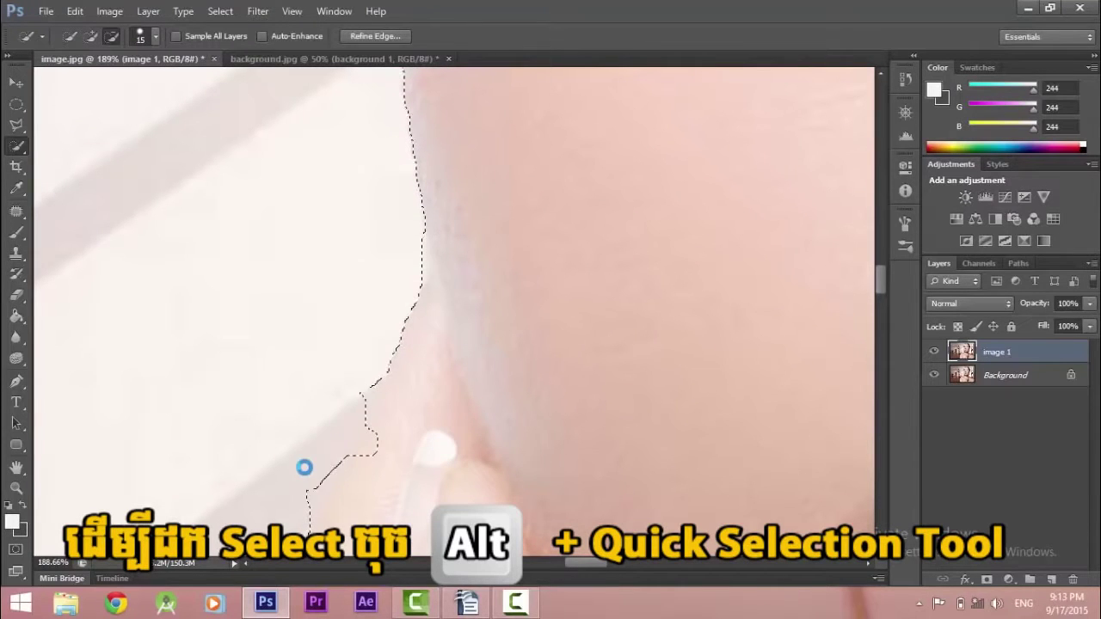
{"action": "left_click", "coordinate": [386, 438], "text": "alt"}
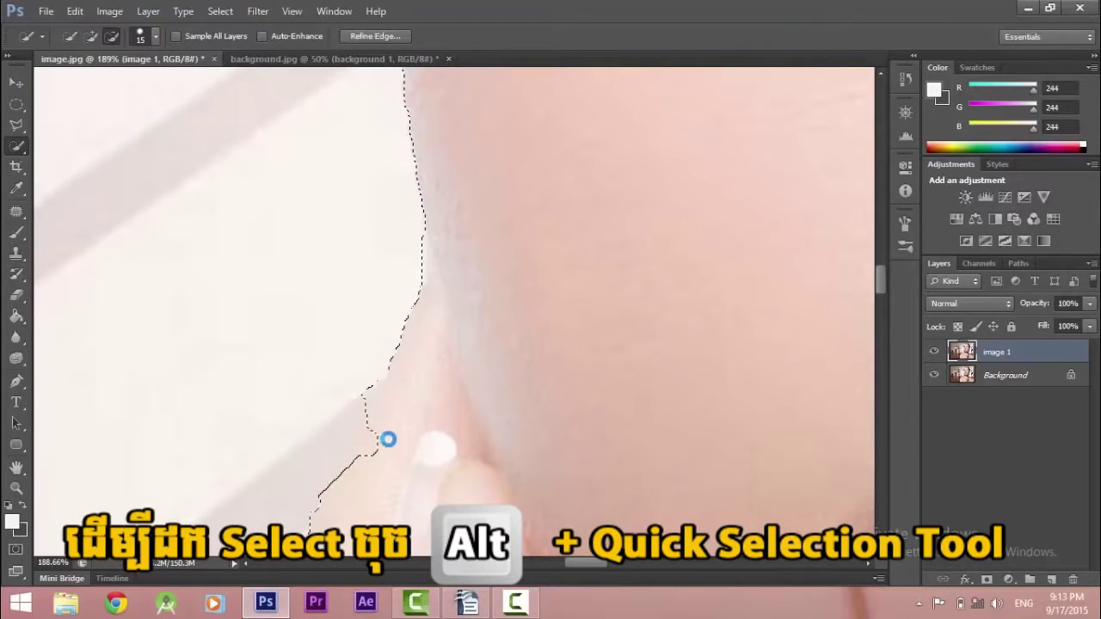
{"action": "scroll", "coordinate": [376, 433], "scroll_direction": "up", "scroll_amount": 1}
{"action": "key", "text": "bracketleft"}
{"action": "key", "text": "bracketleft"}
{"action": "key", "text": "bracketleft"}
{"action": "left_click", "coordinate": [369, 386], "text": "alt"}
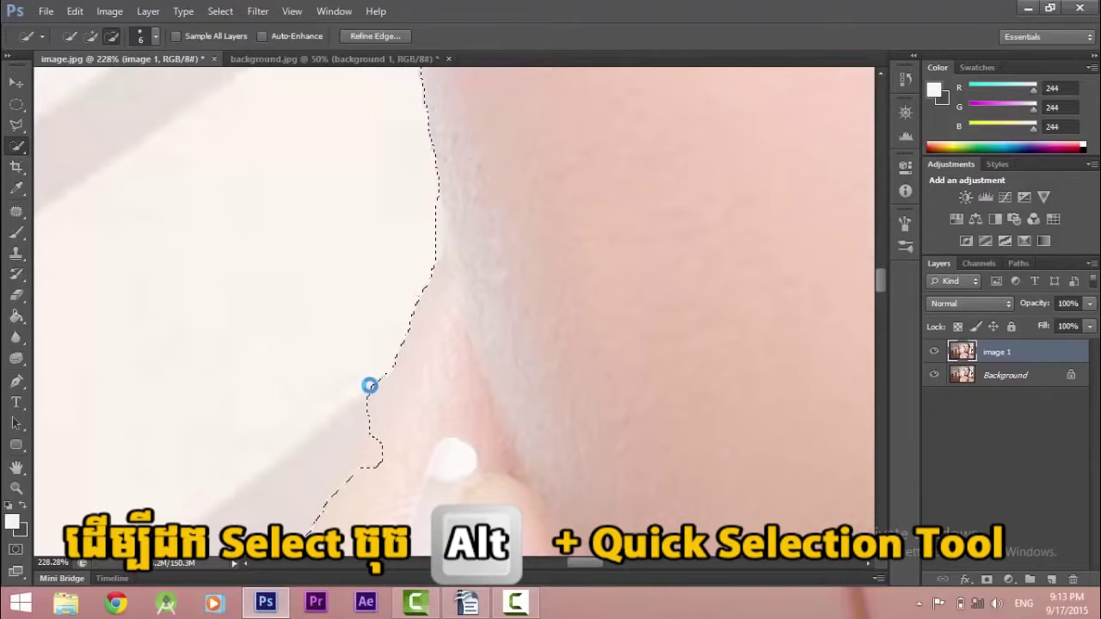
{"action": "left_click", "coordinate": [401, 412]}
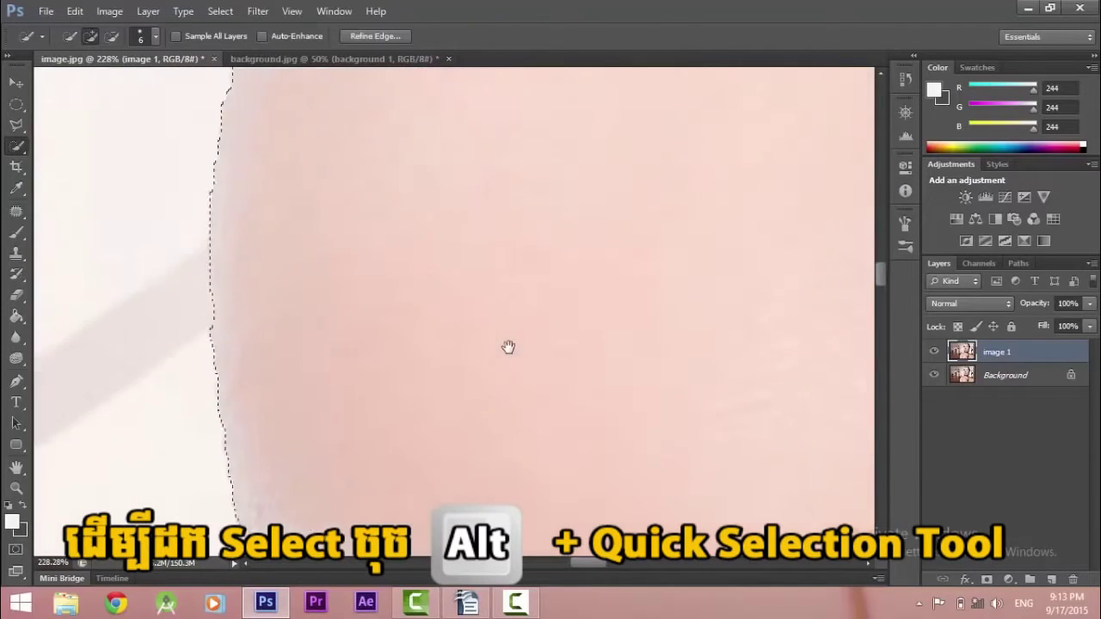
Refine the selection along the hairline with a larger brush.
{"action": "scroll", "coordinate": [504, 344], "scroll_direction": "up", "scroll_amount": 5}
{"action": "left_click_drag", "start_coordinate": [460, 381], "coordinate": [350, 435]}
{"action": "scroll", "coordinate": [349, 434], "scroll_direction": "up", "scroll_amount": 3}
{"action": "key", "text": "bracketright"}
{"action": "key", "text": "bracketright"}
{"action": "key", "text": "bracketright"}
{"action": "left_click", "coordinate": [413, 357]}
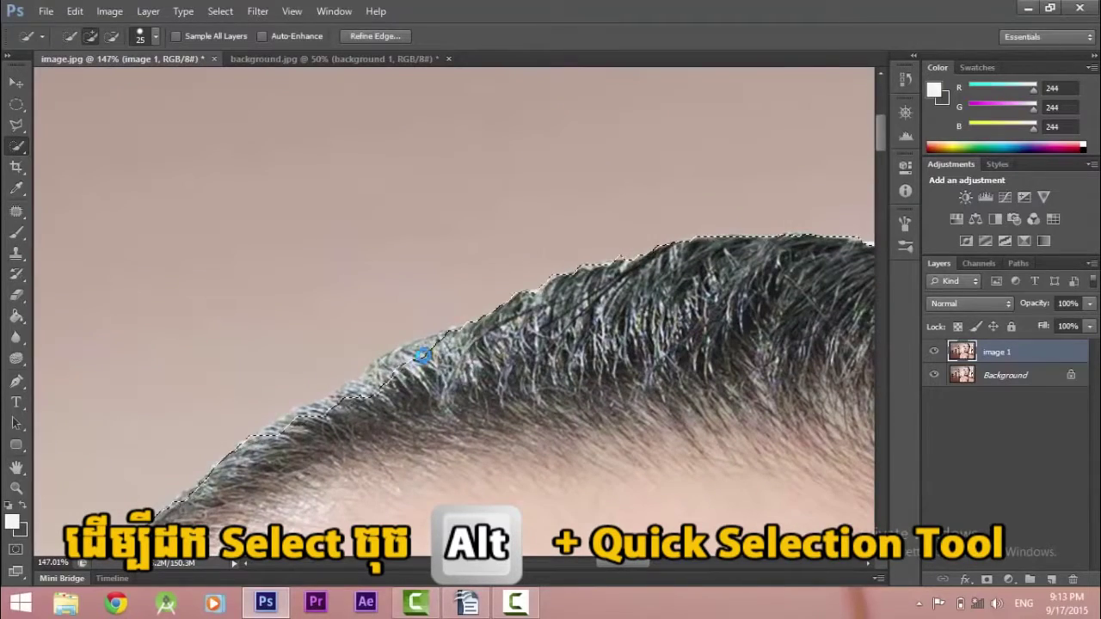
{"action": "left_click", "coordinate": [308, 398], "text": "alt"}
{"action": "left_click", "coordinate": [399, 388], "text": "alt"}
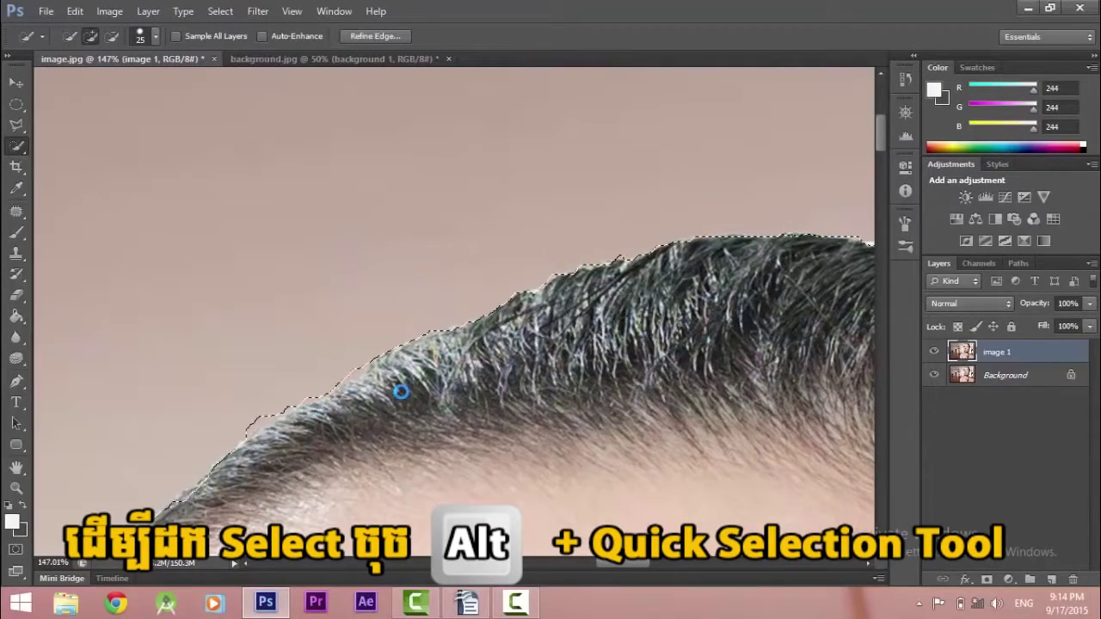
Zoom out to check the outlined woman and switch to the Move Tool.
{"action": "scroll", "coordinate": [402, 392], "scroll_direction": "down", "scroll_amount": 2}
{"action": "scroll", "coordinate": [402, 391], "scroll_direction": "down", "scroll_amount": 1}
{"action": "scroll", "coordinate": [402, 391], "scroll_direction": "down", "scroll_amount": 2}
{"action": "scroll", "coordinate": [402, 391], "scroll_direction": "down", "scroll_amount": 2}
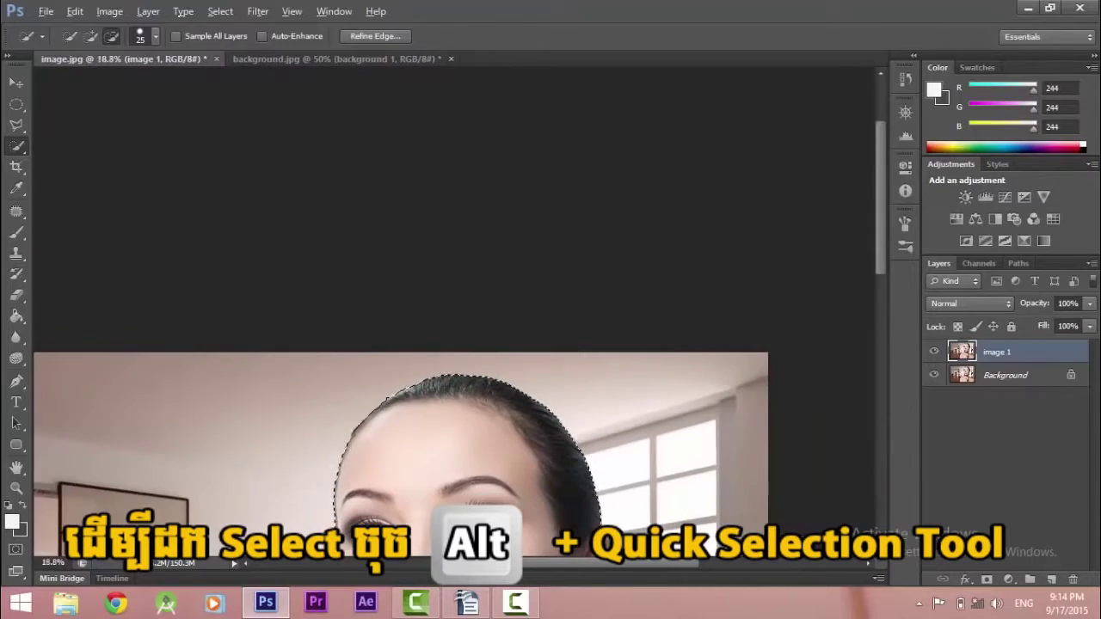
{"action": "scroll", "coordinate": [404, 394], "scroll_direction": "down", "scroll_amount": 1}
{"action": "scroll", "coordinate": [495, 370], "scroll_direction": "up", "scroll_amount": 1}
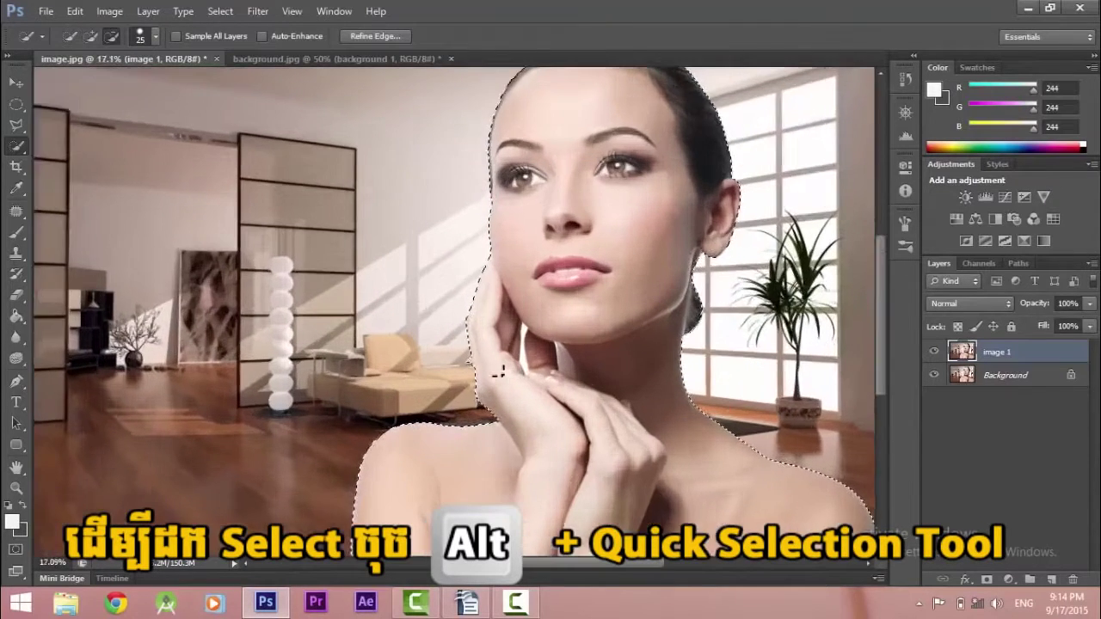
{"action": "scroll", "coordinate": [499, 372], "scroll_direction": "up", "scroll_amount": 2}
{"action": "scroll", "coordinate": [499, 371], "scroll_direction": "up", "scroll_amount": 1}
{"action": "scroll", "coordinate": [491, 369], "scroll_direction": "up", "scroll_amount": 1}
{"action": "scroll", "coordinate": [499, 374], "scroll_direction": "up", "scroll_amount": 2}
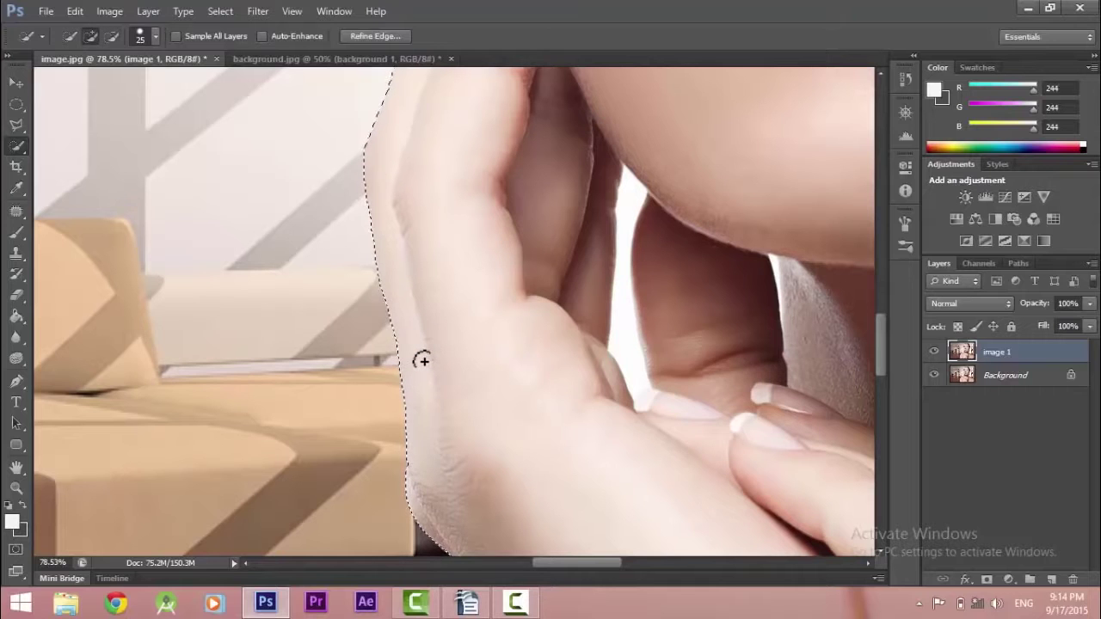
{"action": "scroll", "coordinate": [423, 361], "scroll_direction": "down", "scroll_amount": 3}
{"action": "scroll", "coordinate": [422, 360], "scroll_direction": "down", "scroll_amount": 3}
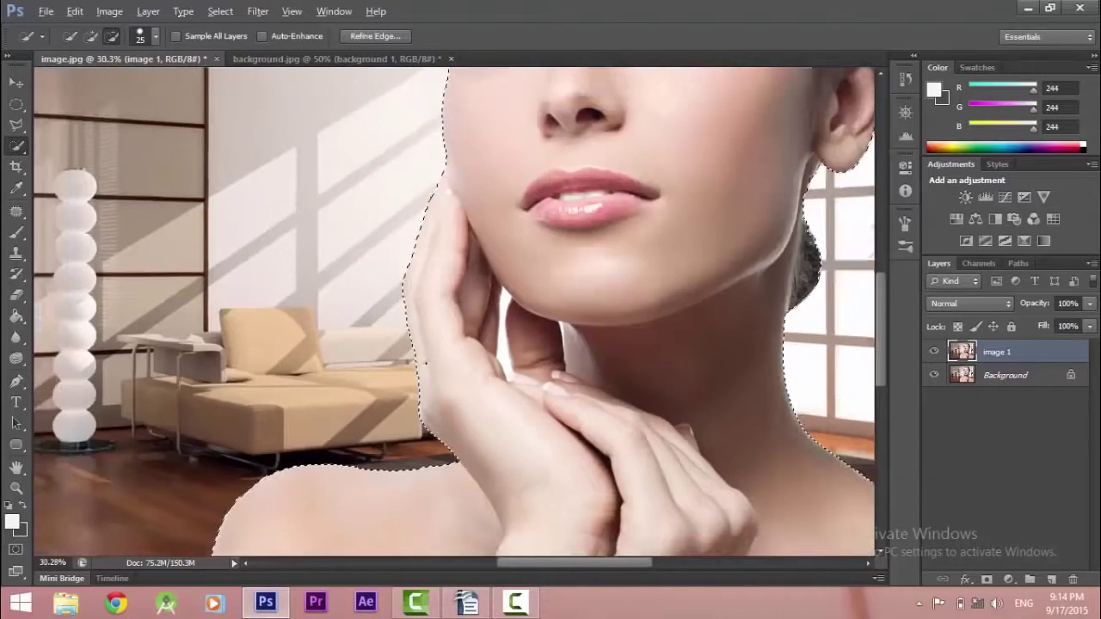
{"action": "scroll", "coordinate": [422, 360], "scroll_direction": "down", "scroll_amount": 3}
{"action": "scroll", "coordinate": [423, 360], "scroll_direction": "down", "scroll_amount": 1}
{"action": "scroll", "coordinate": [422, 360], "scroll_direction": "down", "scroll_amount": 1}
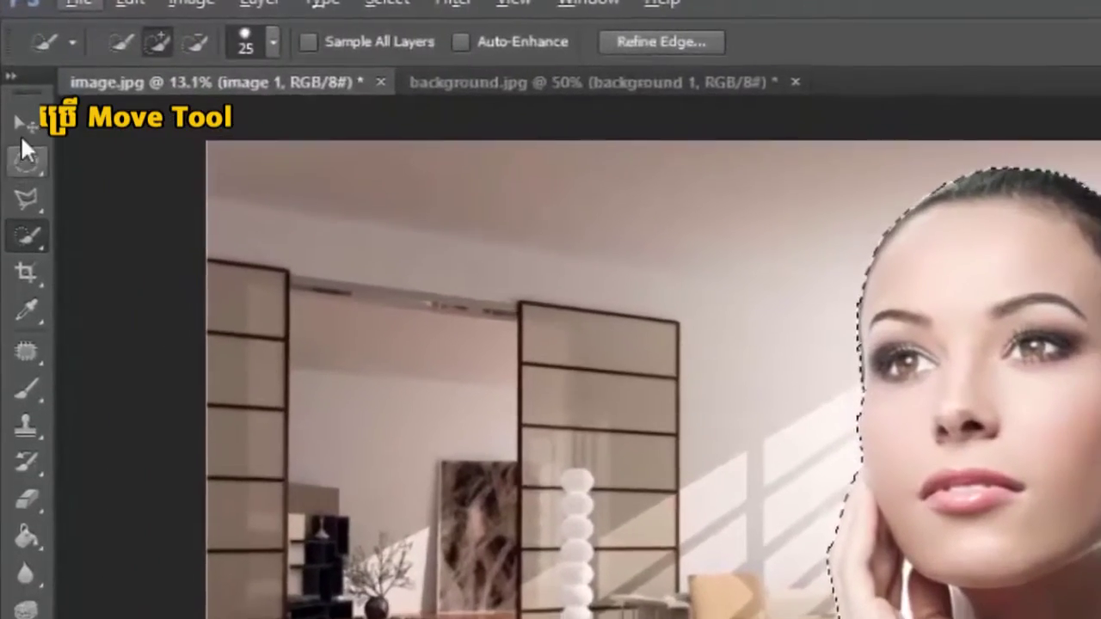
{"action": "left_click", "coordinate": [21, 127]}
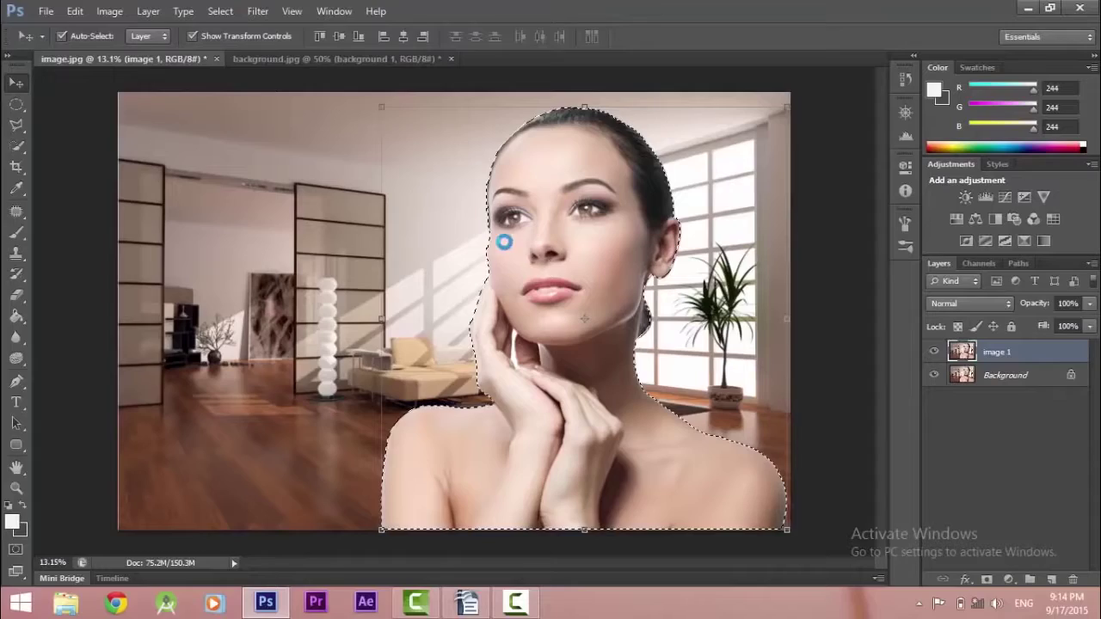
Drag the selected woman onto background.jpg as Layer 1 and zoom out to see her.
{"action": "left_click_drag", "start_coordinate": [475, 230], "coordinate": [366, 58]}
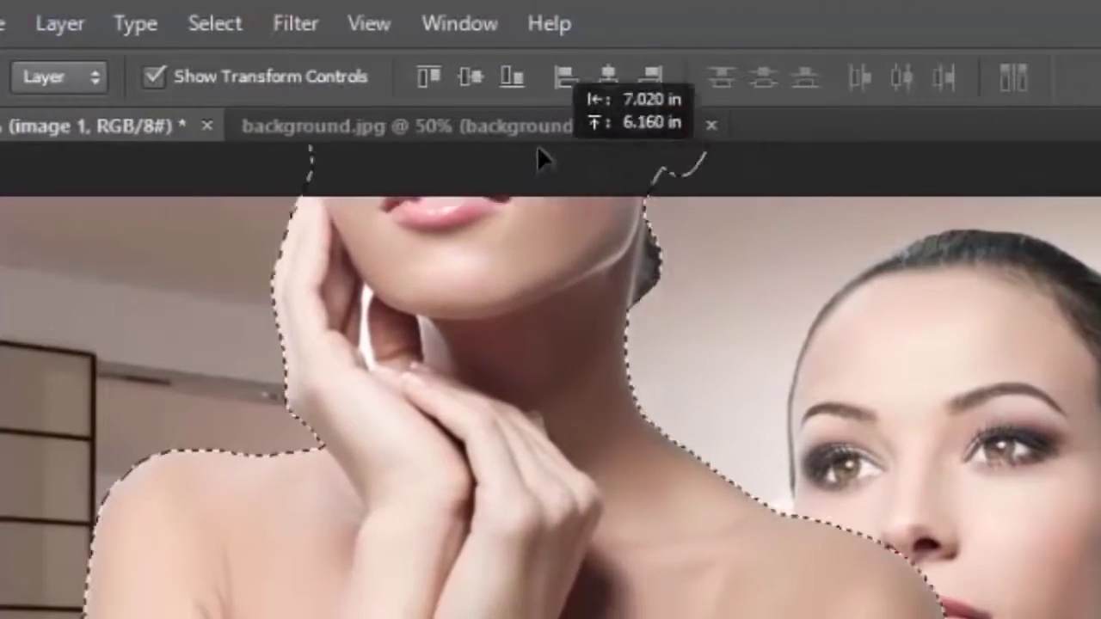
{"action": "left_click_drag", "start_coordinate": [530, 126], "coordinate": [348, 323]}
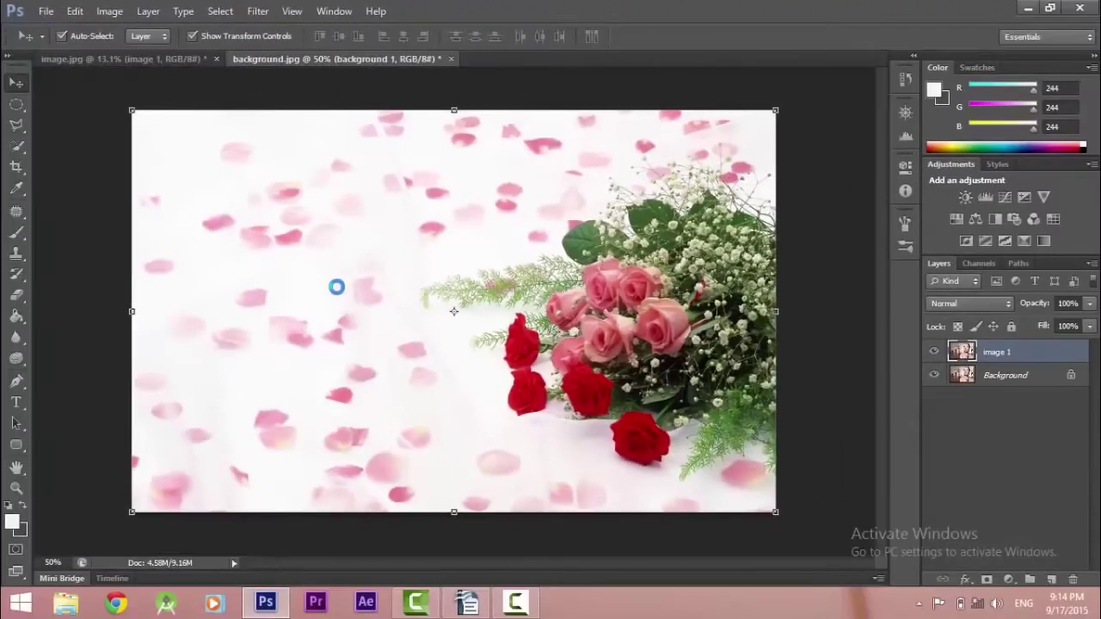
{"action": "left_click_drag", "start_coordinate": [348, 323], "coordinate": [336, 293]}
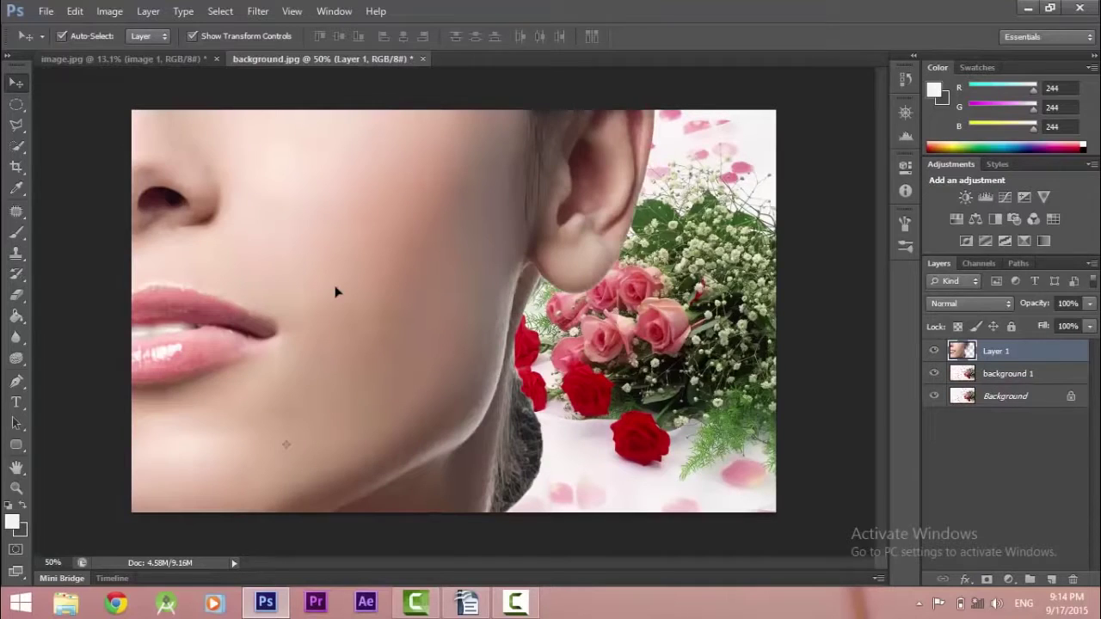
{"action": "scroll", "coordinate": [340, 298], "scroll_direction": "down", "scroll_amount": 2}
{"action": "scroll", "coordinate": [342, 303], "scroll_direction": "down", "scroll_amount": 3}
{"action": "scroll", "coordinate": [344, 309], "scroll_direction": "down", "scroll_amount": 1}
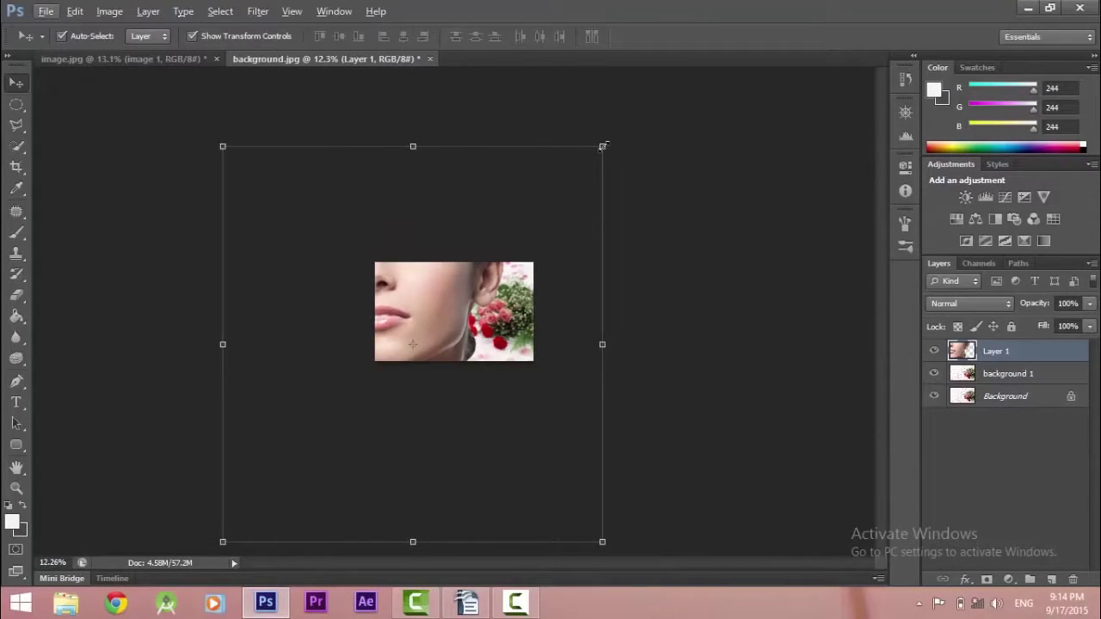
Scale Layer 1 down proportionally to fit the left half of the canvas and commit.
{"action": "left_click_drag", "start_coordinate": [603, 146], "coordinate": [461, 291]}
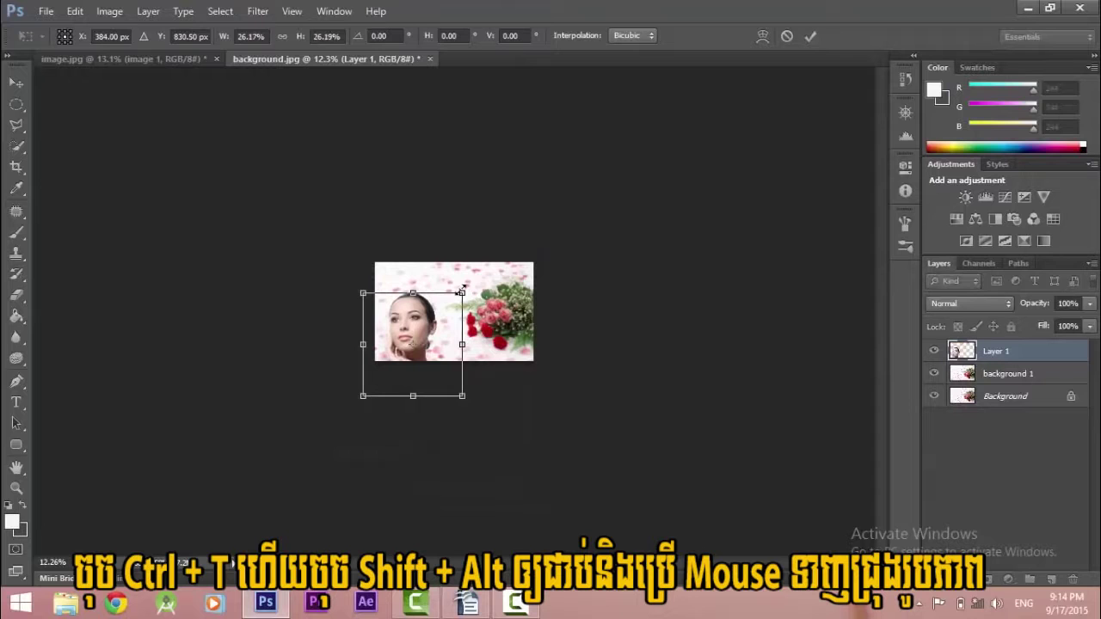
{"action": "scroll", "coordinate": [456, 321], "scroll_direction": "up", "scroll_amount": 3, "text": "alt"}
{"action": "scroll", "coordinate": [403, 327], "scroll_direction": "up", "scroll_amount": 3, "text": "alt"}
{"action": "left_click_drag", "start_coordinate": [314, 351], "coordinate": [357, 222]}
{"action": "left_click_drag", "start_coordinate": [527, 123], "coordinate": [493, 156]}
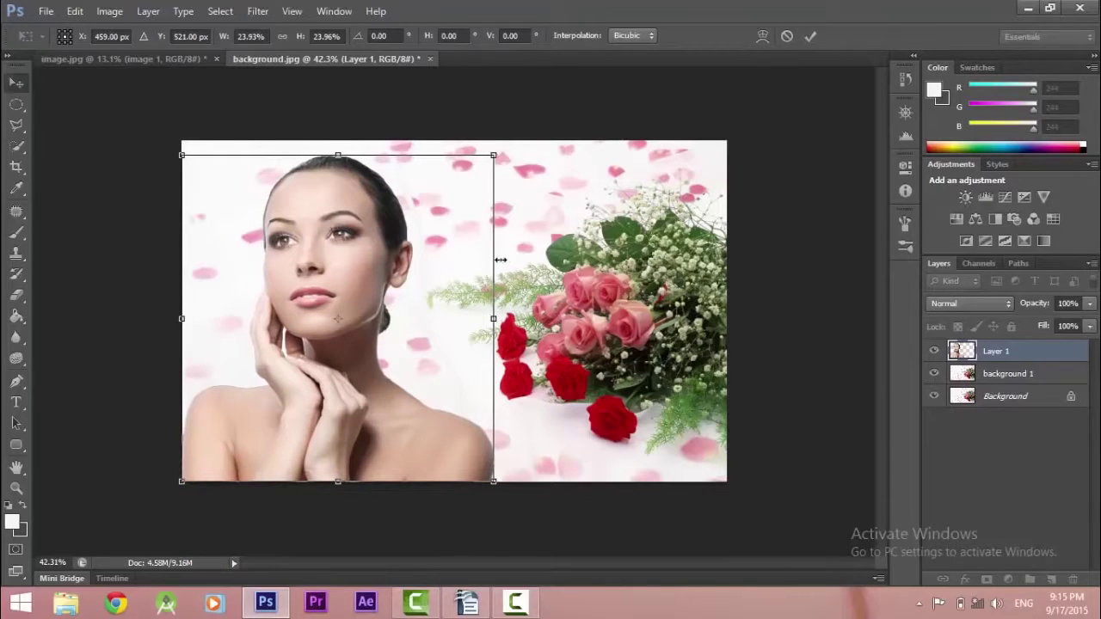
{"action": "left_click", "coordinate": [811, 38]}
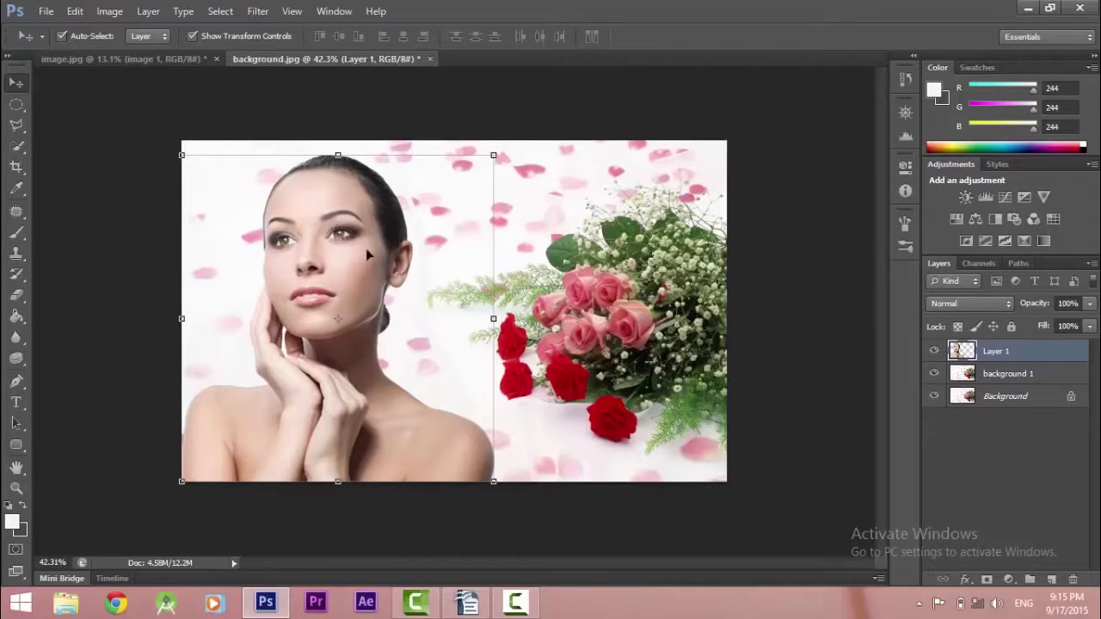
{"action": "key", "text": "ctrl+t"}
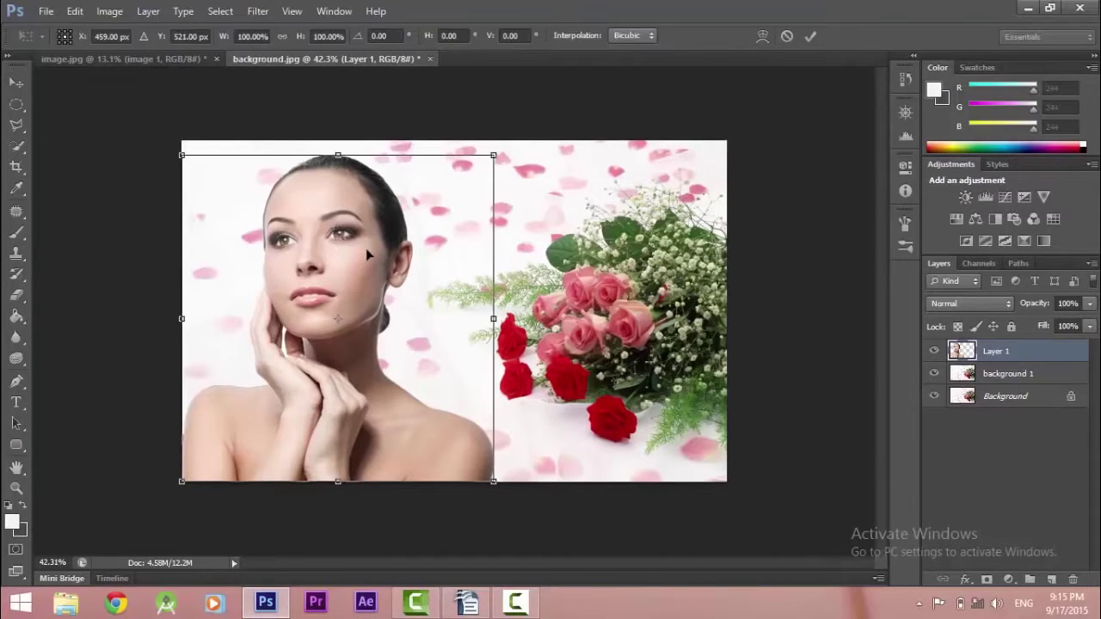
Flip Layer 1 horizontally and commit the transform.
{"action": "right_click", "coordinate": [367, 254]}
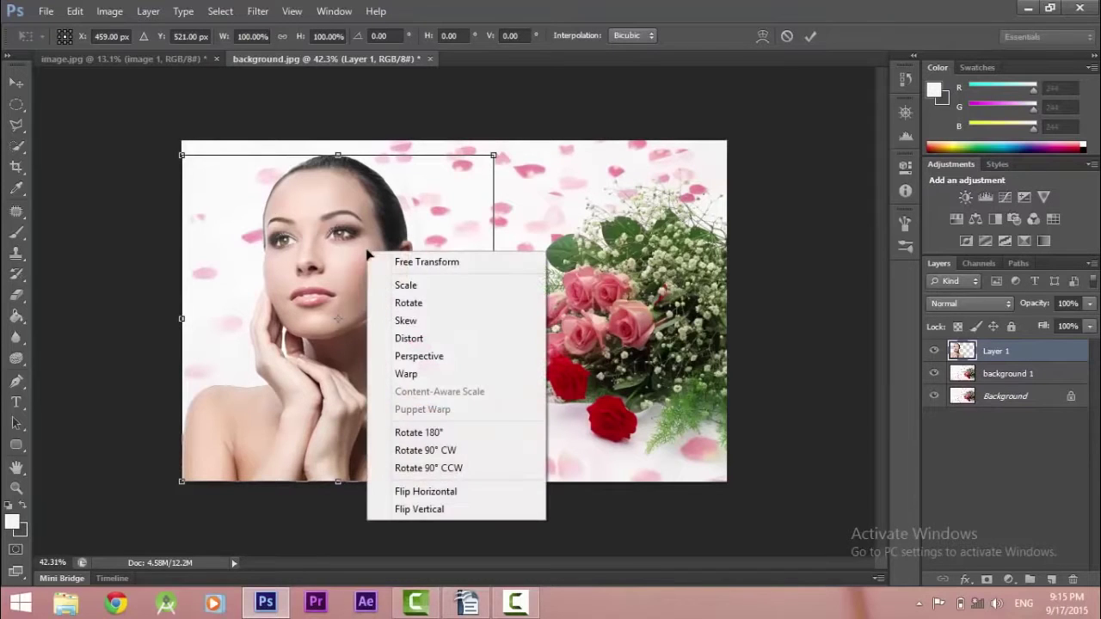
{"action": "left_click", "coordinate": [410, 486]}
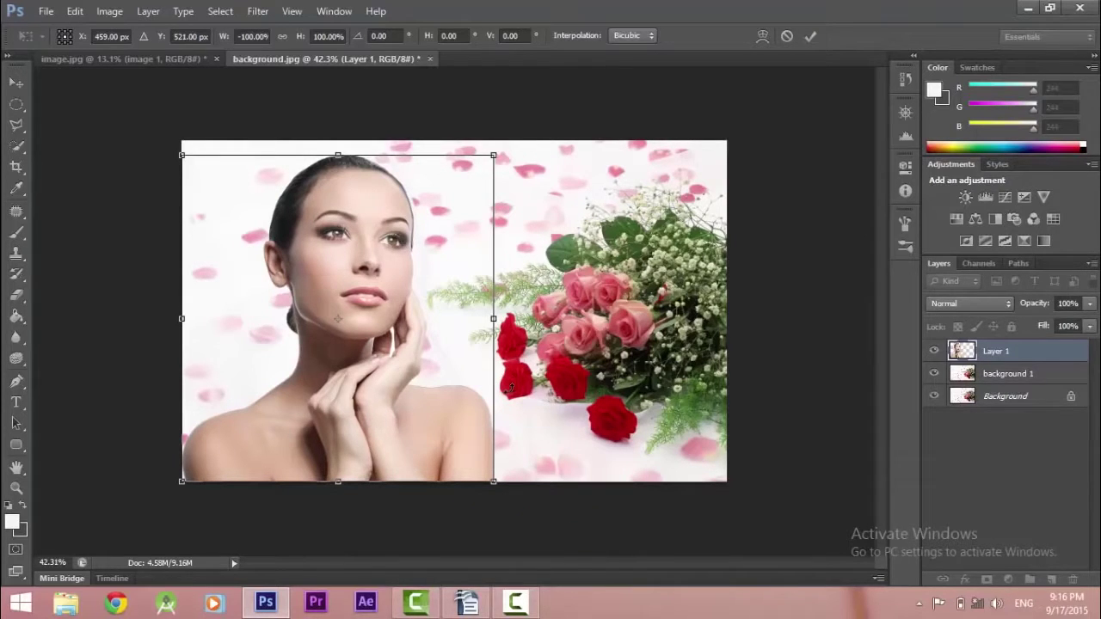
{"action": "left_click", "coordinate": [810, 38]}
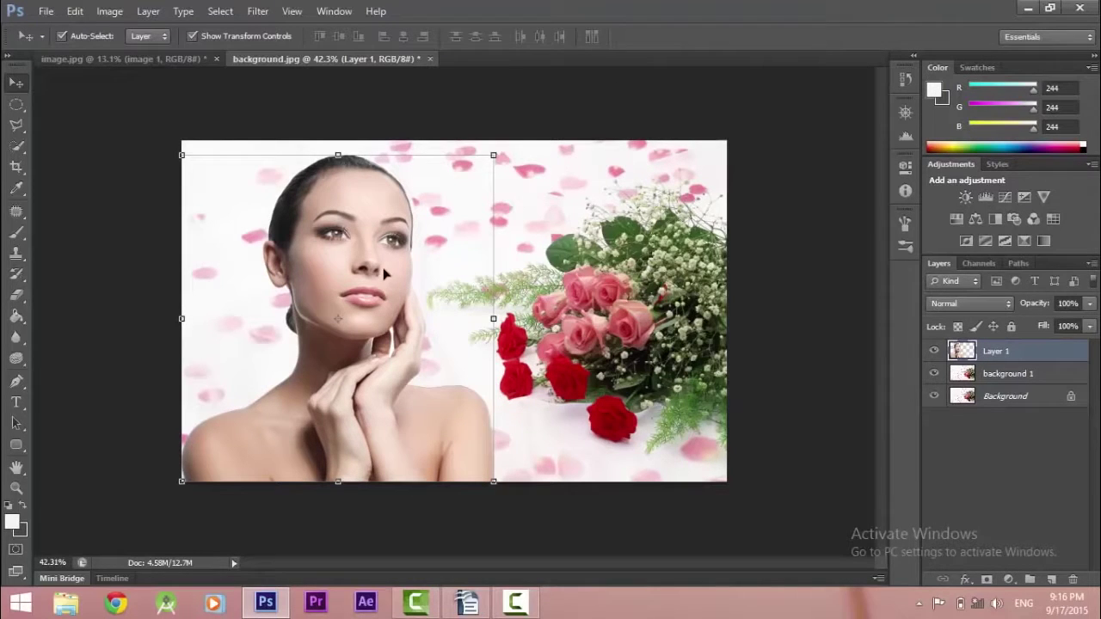
Save the composite to the Desktop as ready.jpg in JPEG format at Maximum quality.
{"action": "left_click", "coordinate": [46, 11]}
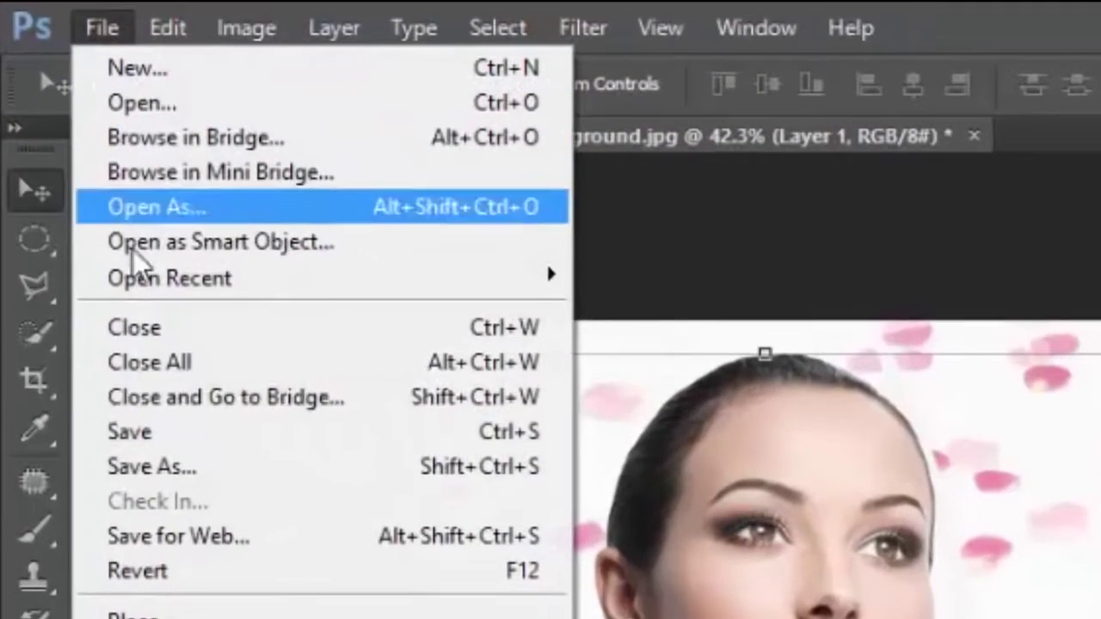
{"action": "left_click", "coordinate": [156, 462]}
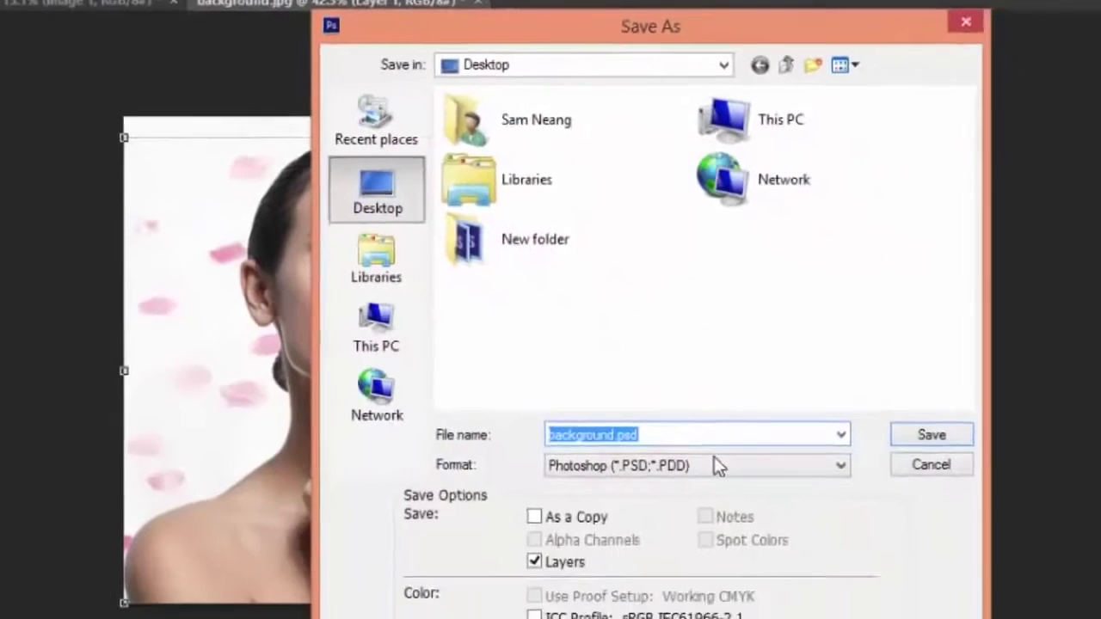
{"action": "left_click", "coordinate": [714, 465]}
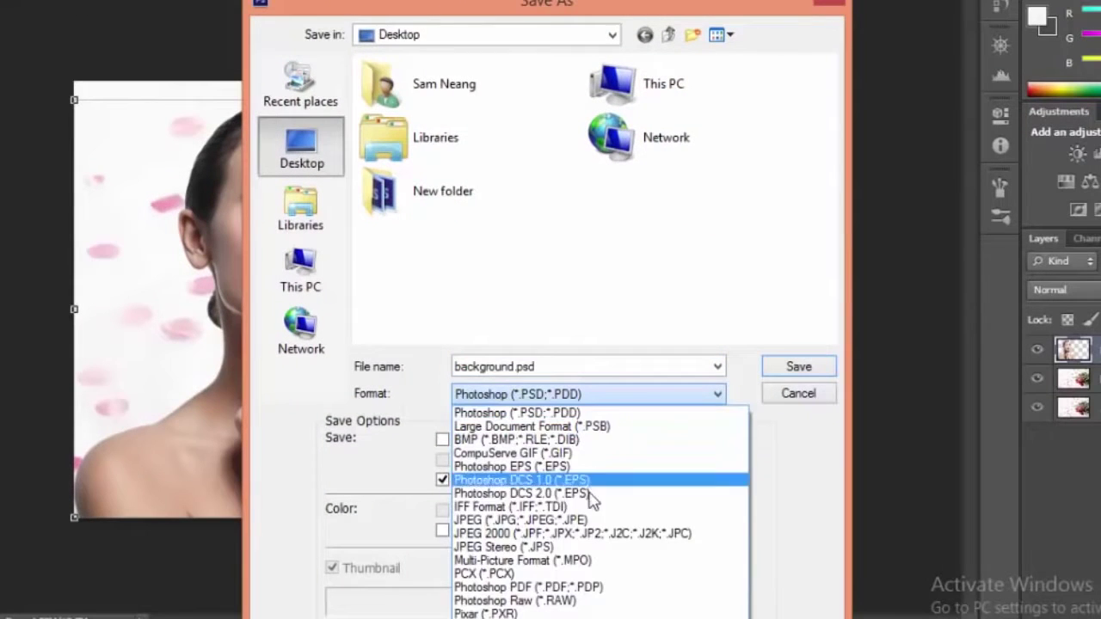
{"action": "left_click", "coordinate": [704, 591]}
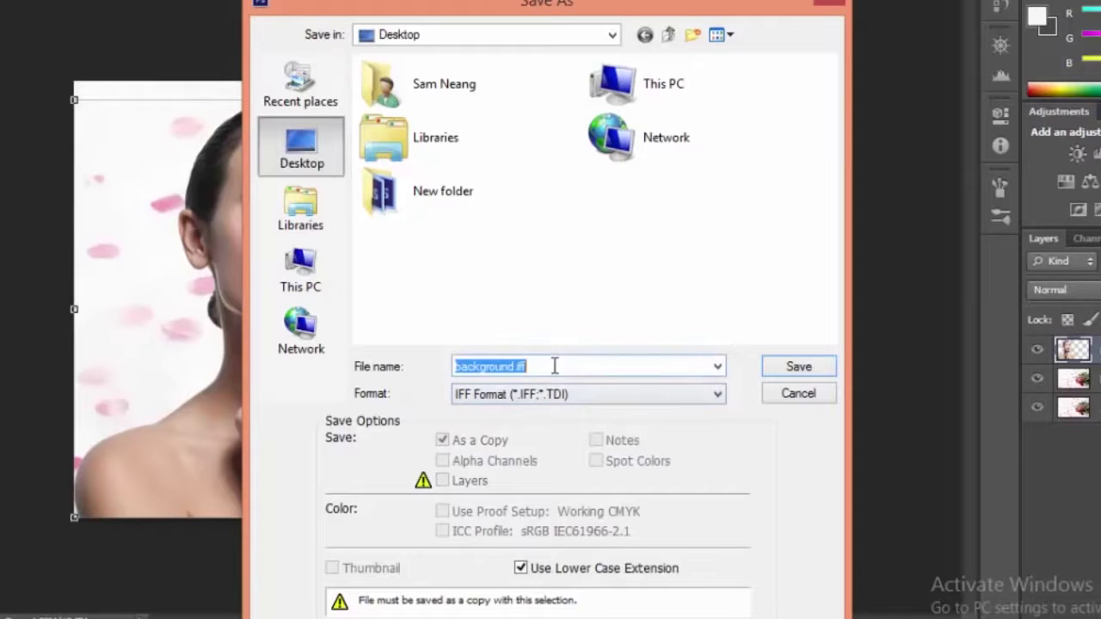
{"action": "left_click", "coordinate": [559, 396]}
{"action": "left_click", "coordinate": [559, 520]}
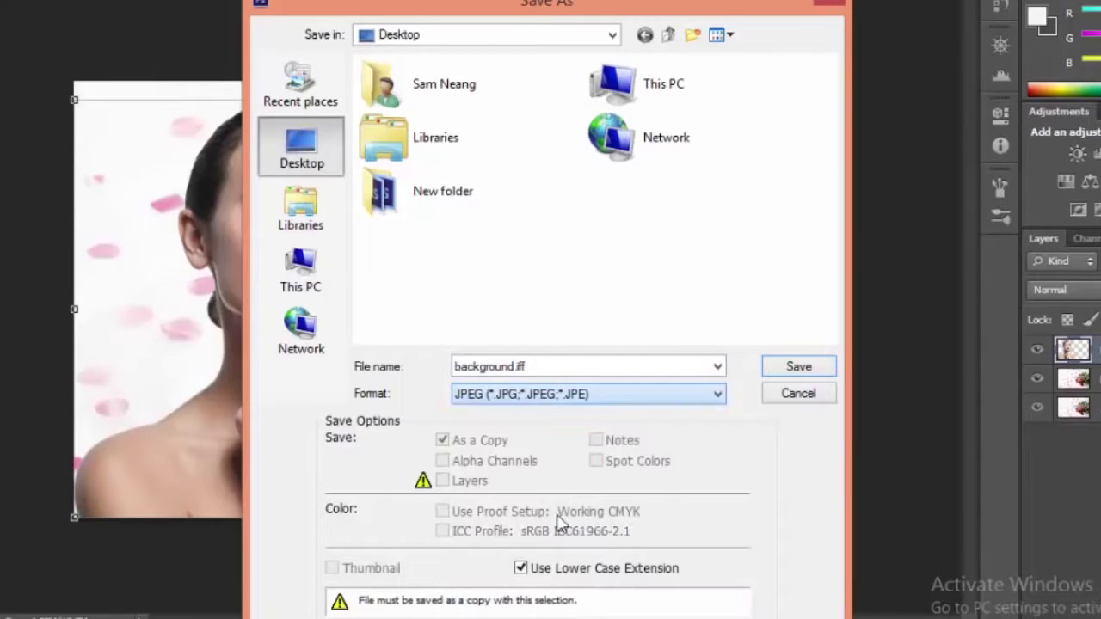
{"action": "double_click", "coordinate": [538, 366]}
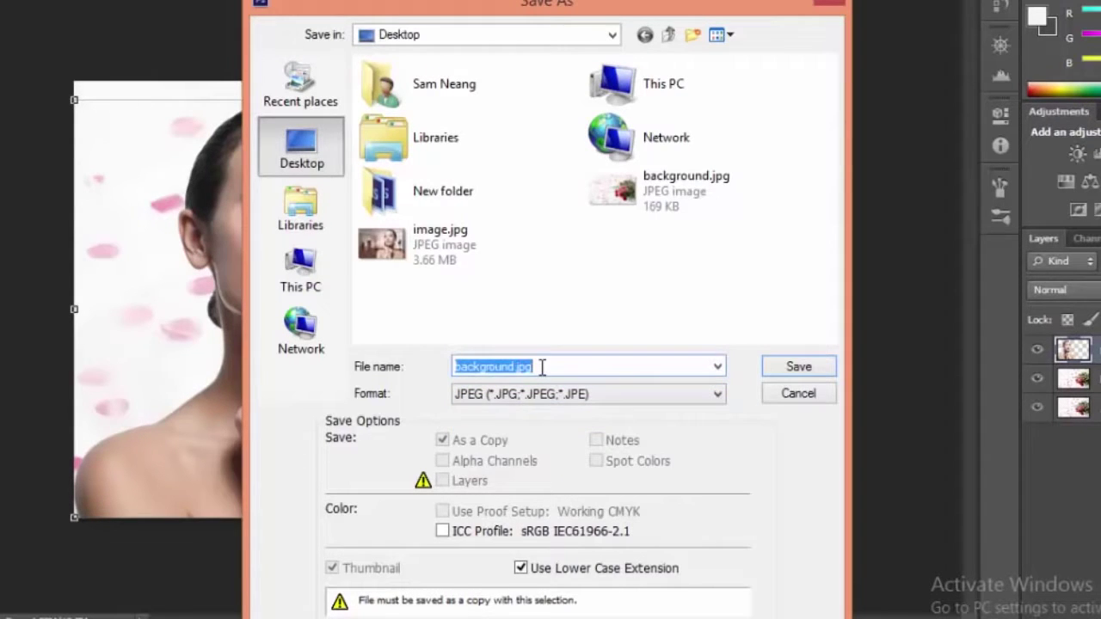
{"action": "type", "text": "ready"}
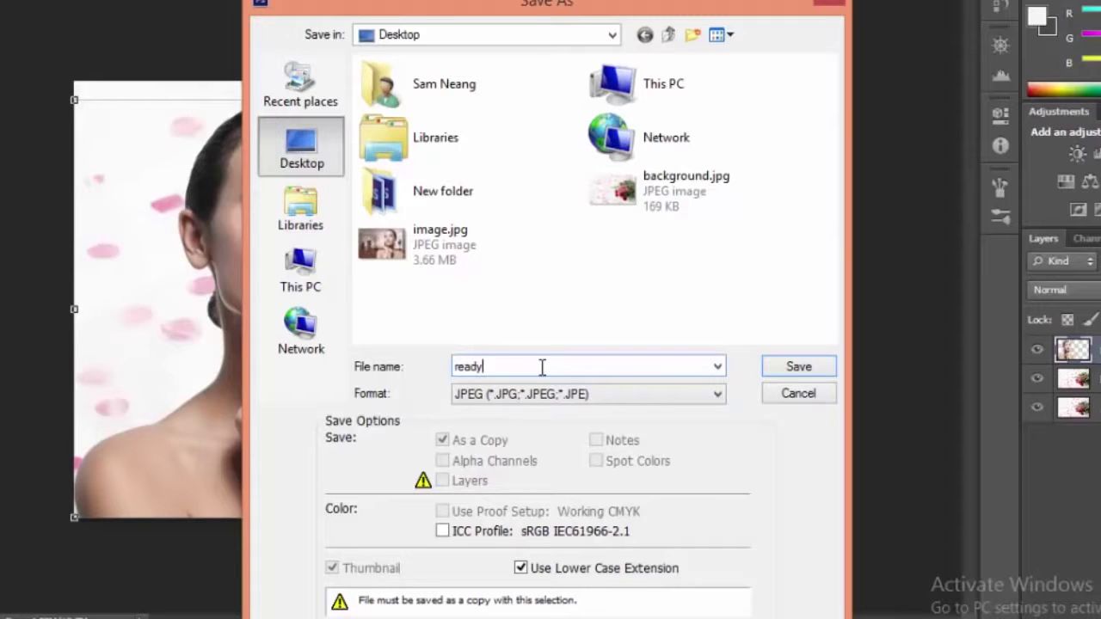
{"action": "left_click", "coordinate": [312, 145]}
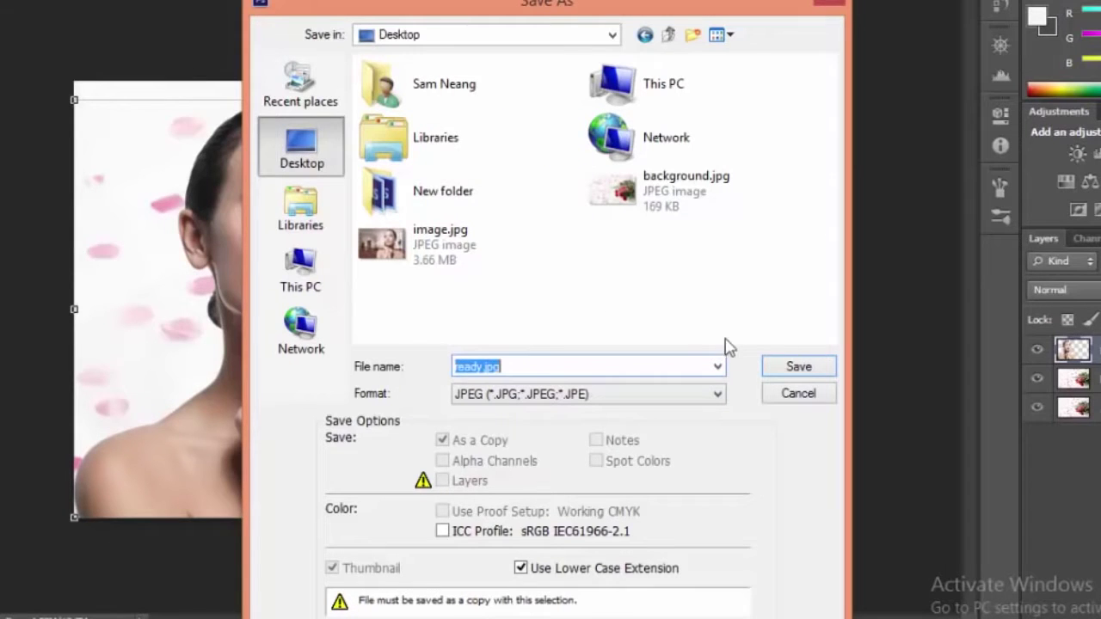
{"action": "left_click", "coordinate": [784, 368]}
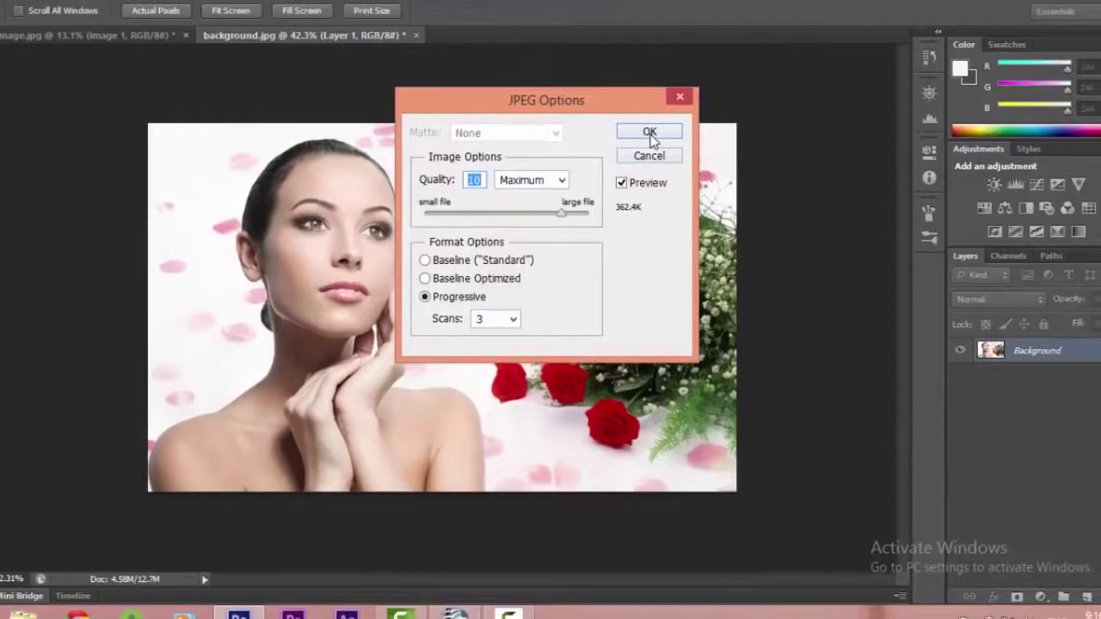
{"action": "left_click", "coordinate": [650, 136]}
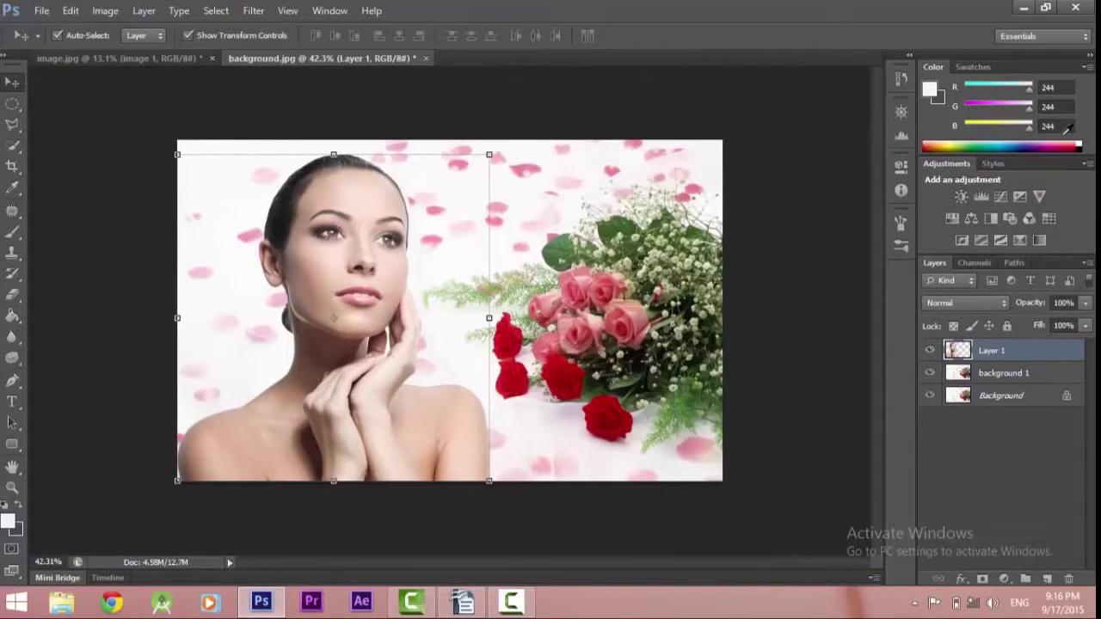
{"action": "left_click", "coordinate": [1026, 6]}
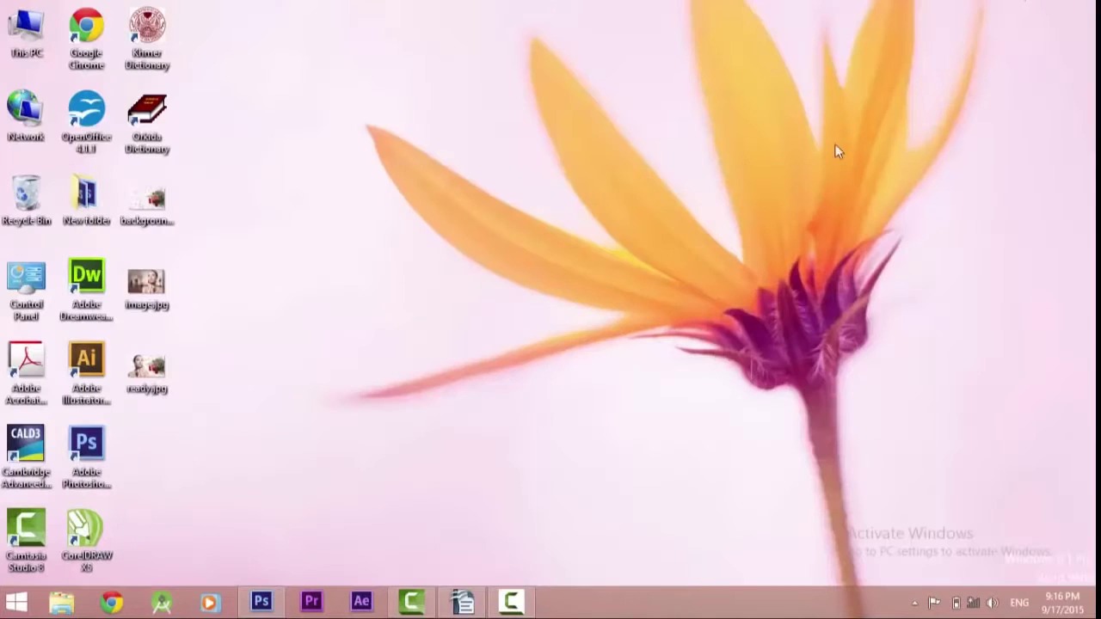
Open ready.jpg from the desktop in Windows Photo Viewer.
{"action": "double_click", "coordinate": [144, 375]}
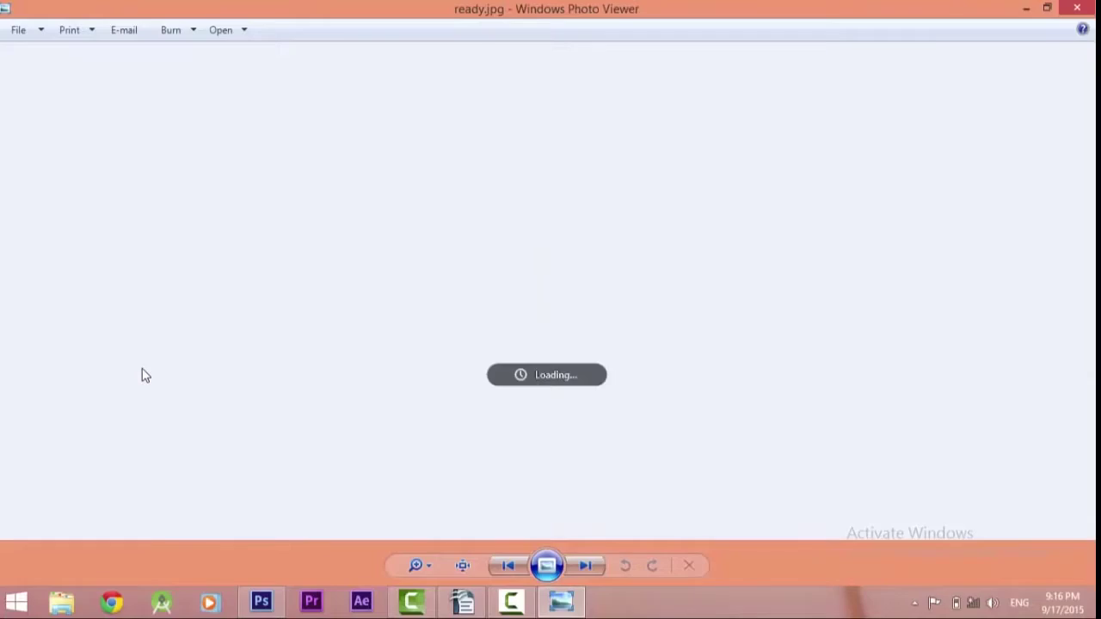